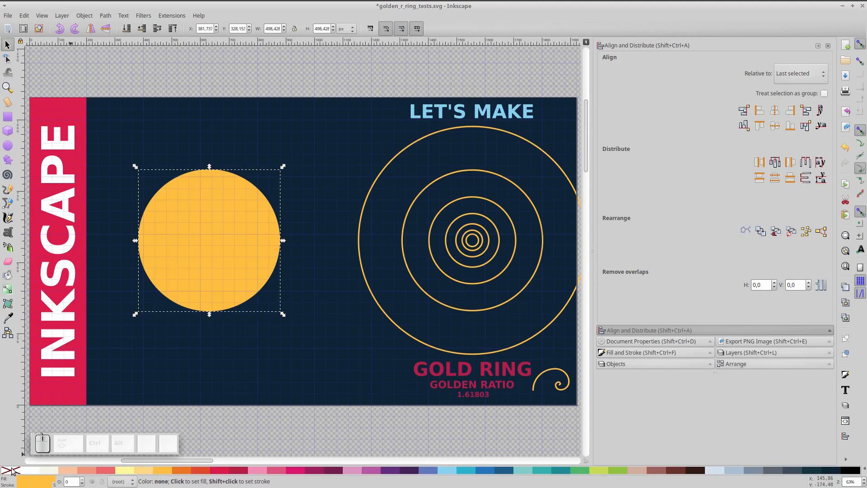
Step: Place a copy of the smallest golden-ratio circle on the yellow disc, filled black without outline, and align it to the disc's left edge
left_click(476, 239)
left_click_drag(478, 243, 227, 255)
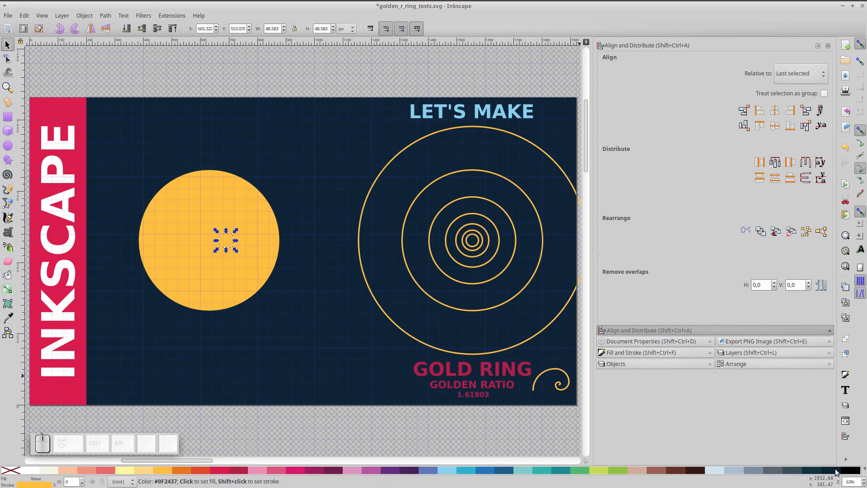
left_click(851, 475)
left_click(10, 470, "shift")
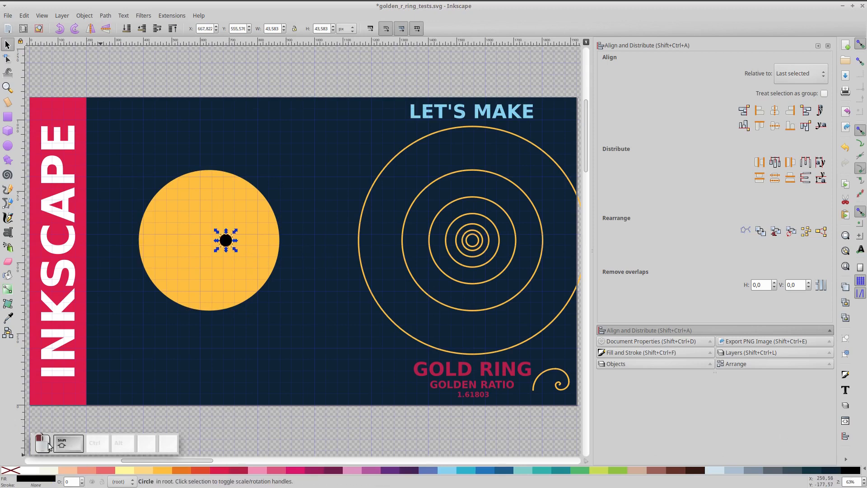
left_click(213, 233, "shift")
left_click(760, 110)
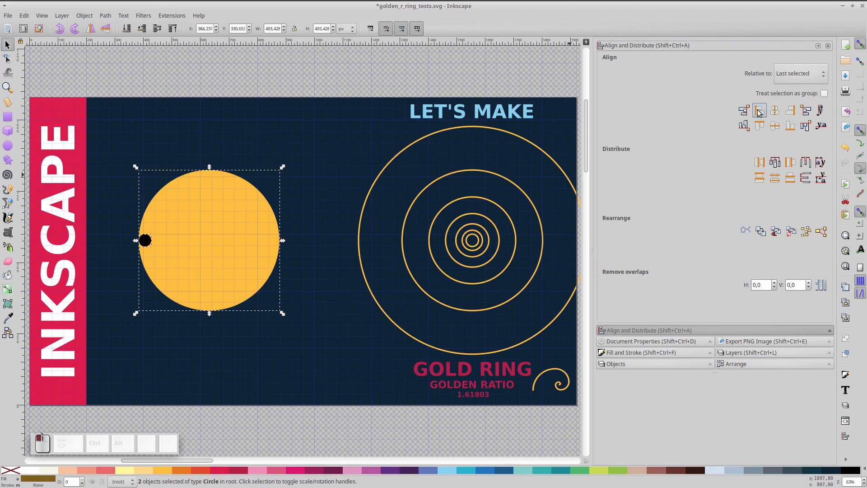
Step: Duplicate the yellow disc, shift the copy sideways and fill it orange
left_click(225, 220)
left_click(232, 213)
left_click(259, 241)
key("ctrl+d")
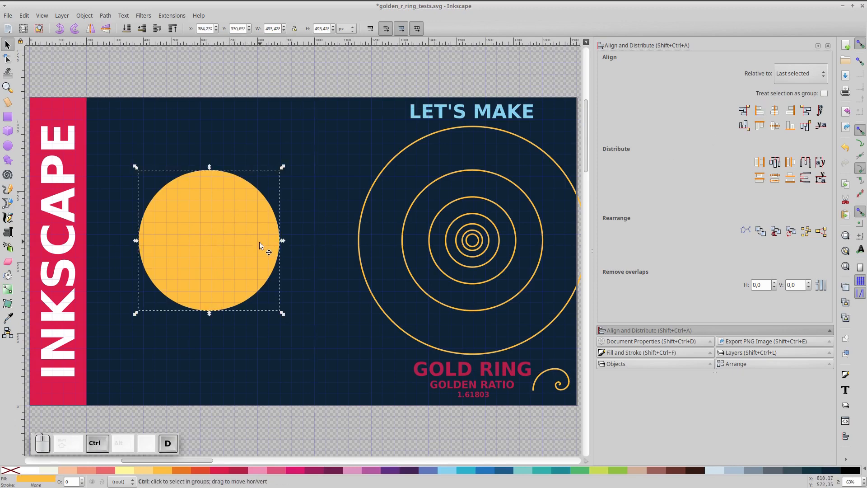
left_click_drag(191, 243, 236, 242)
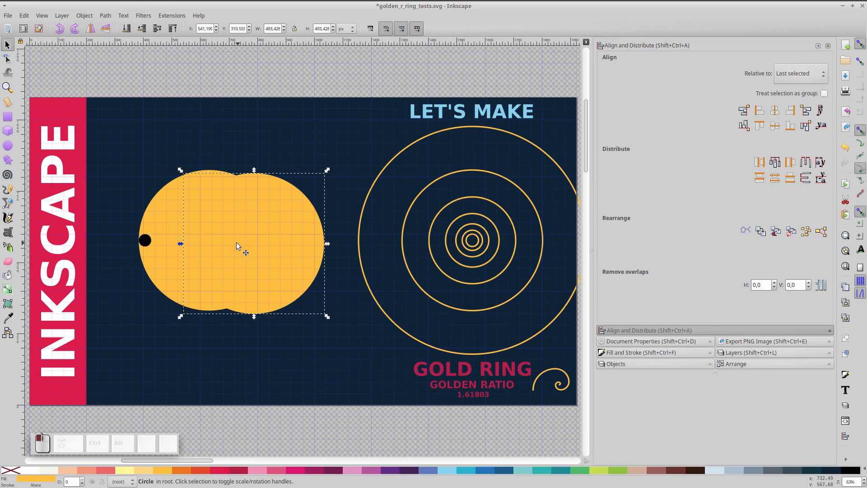
left_click(178, 471)
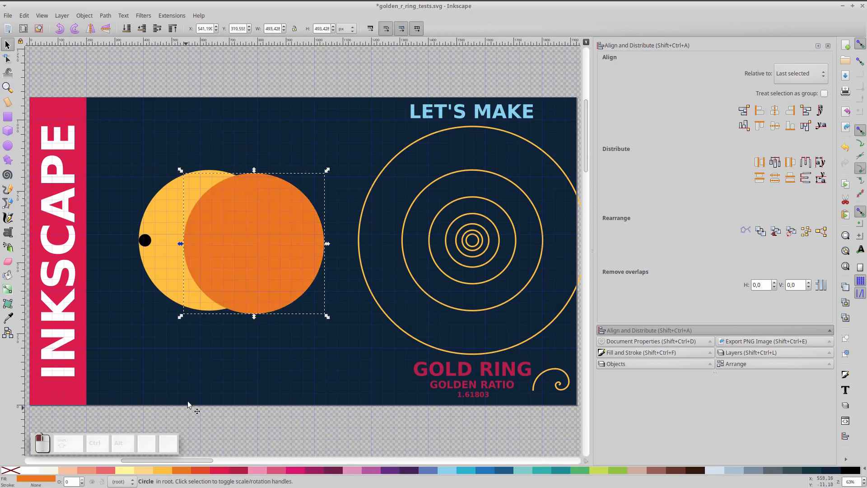
Step: Align the orange disc's left edge with the black circle's right edge and centre both on the same horizontal axis
left_click(149, 241, "shift")
left_click(775, 113)
left_click(776, 126)
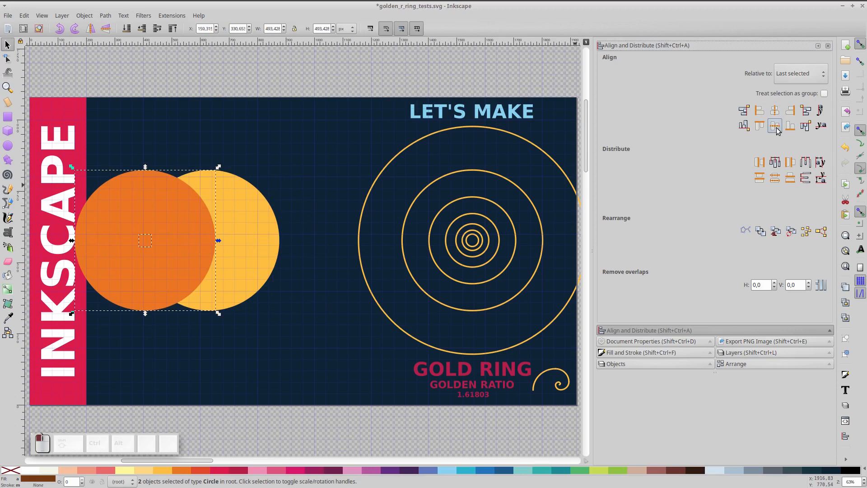
left_click(791, 111)
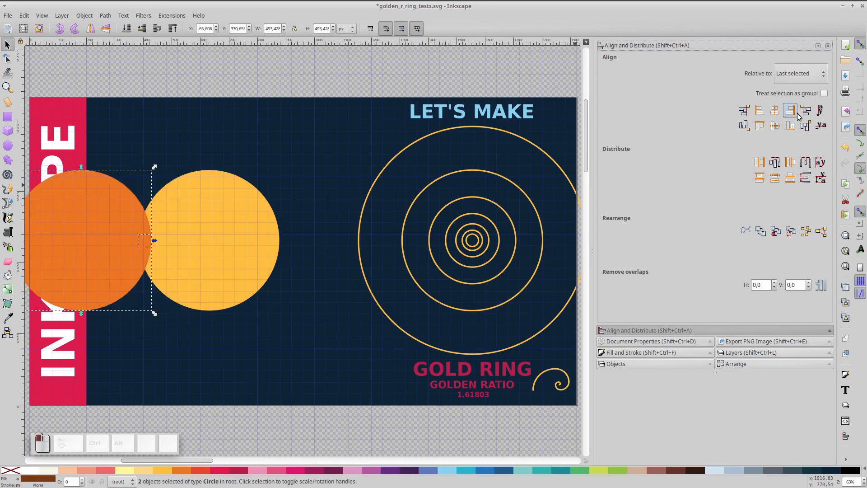
left_click(806, 111)
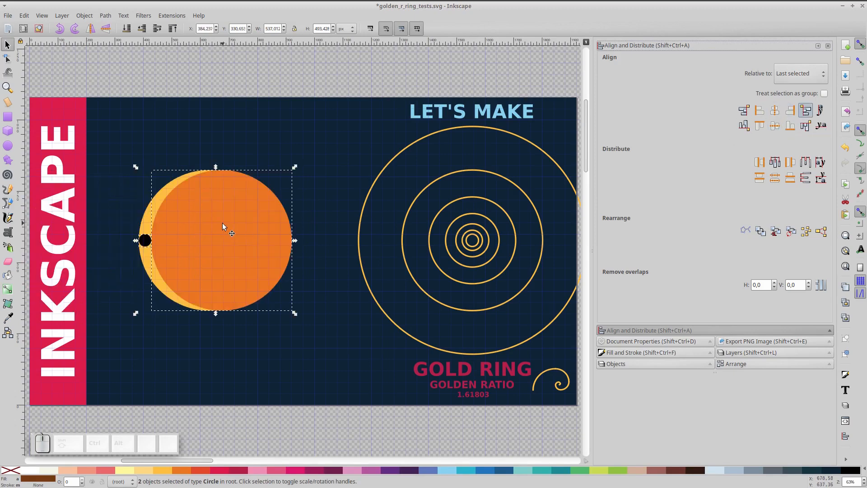
left_click(224, 88)
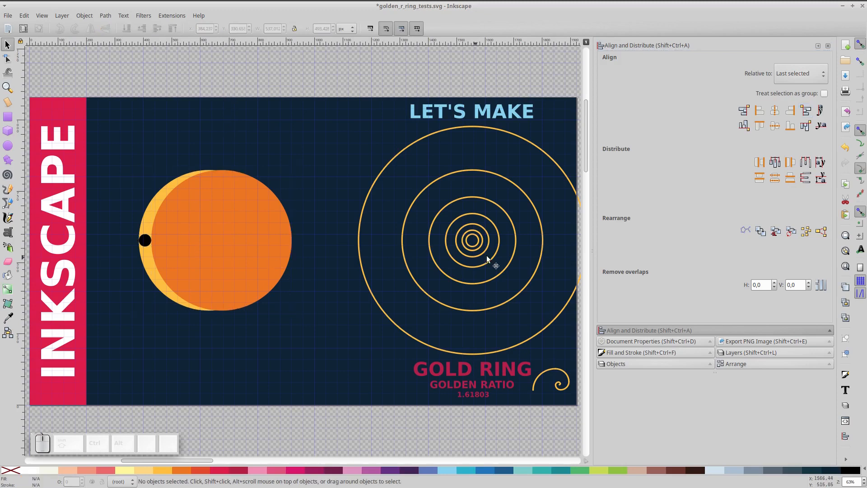
Step: Place a copy of the third-largest golden-ratio circle over the discs, fill it pale yellow and remove its outline
left_click(495, 204)
left_click_drag(496, 204, 226, 214)
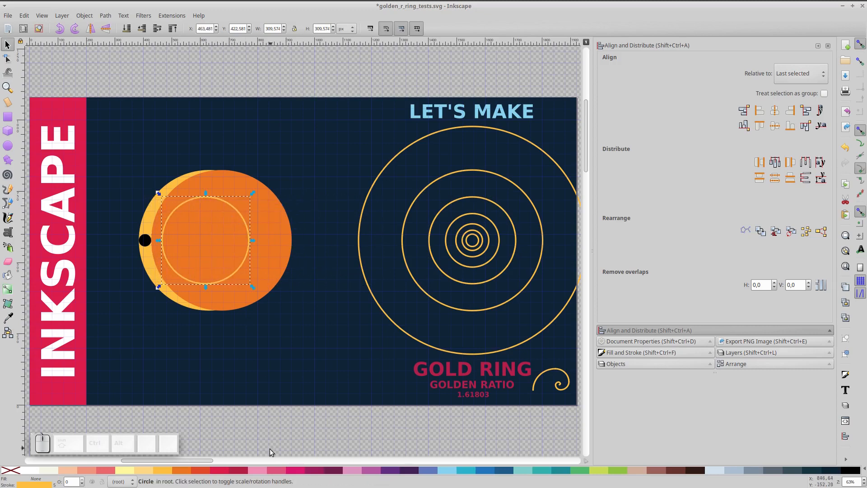
left_click(149, 471)
left_click(10, 471, "shift")
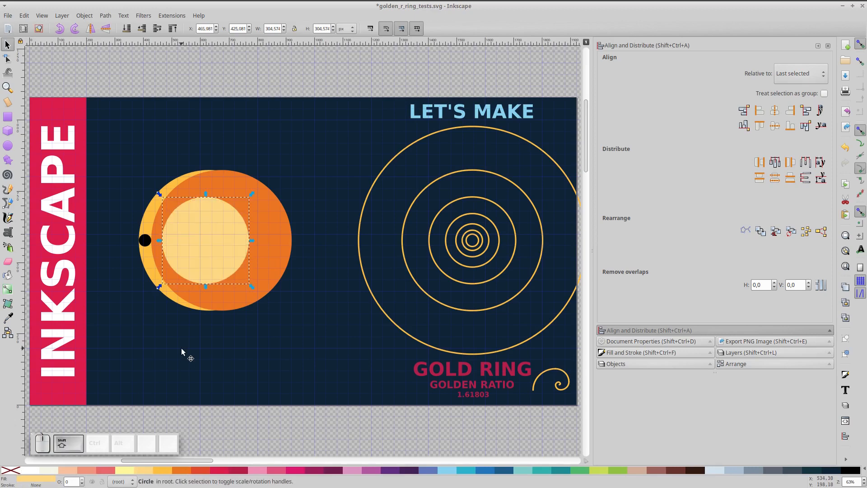
Step: Centre the pale yellow disc on the large yellow disc, both horizontally and vertically
left_click(153, 216, "shift")
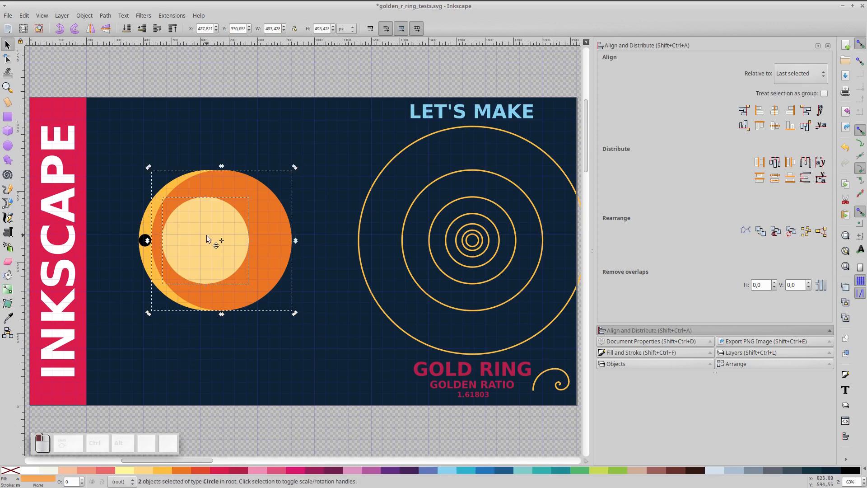
left_click(210, 226)
left_click(181, 228)
left_click(142, 220, "shift")
left_click(775, 110)
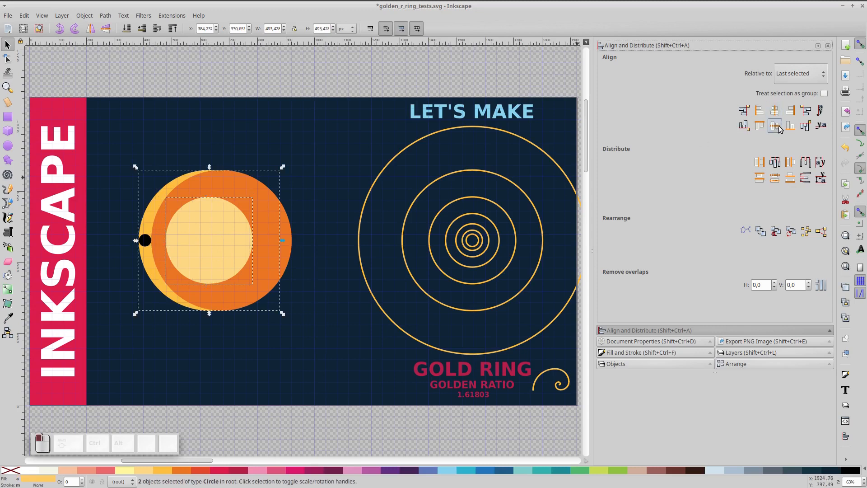
Step: Move the black circle onto the pale disc, align it to that disc's left edge and centre it vertically
left_click(253, 189)
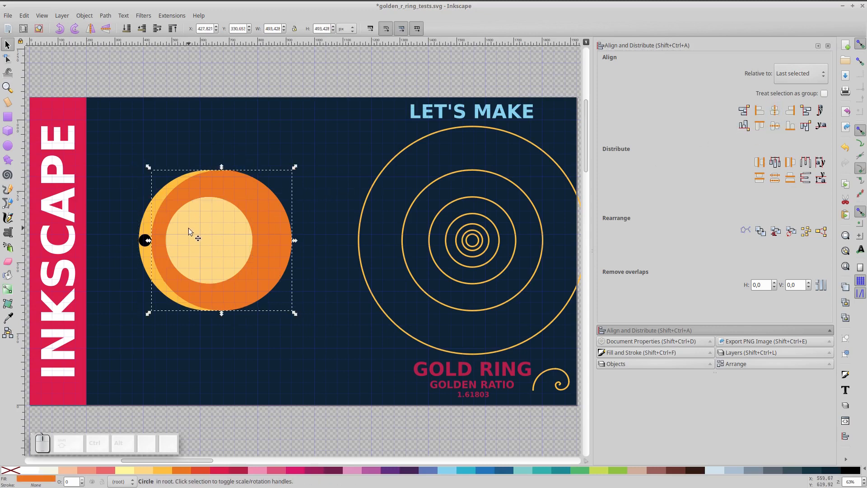
left_click(142, 243)
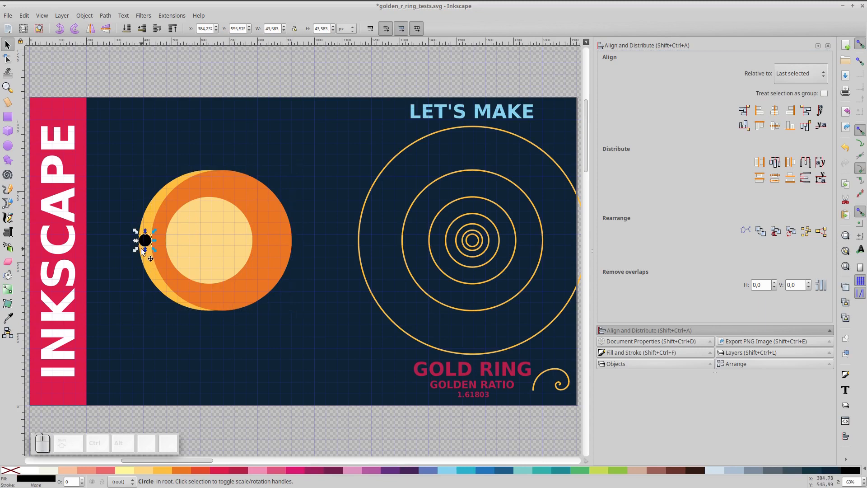
left_click_drag(178, 239, 179, 240)
left_click(192, 244, "shift")
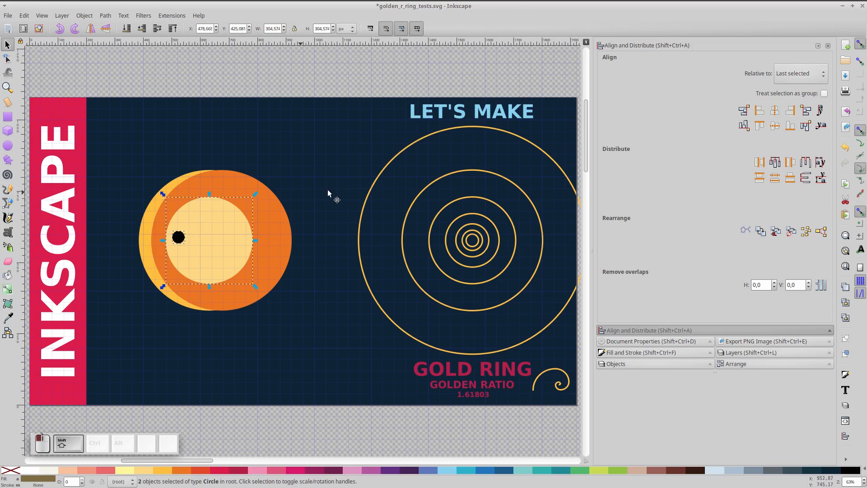
left_click(760, 110)
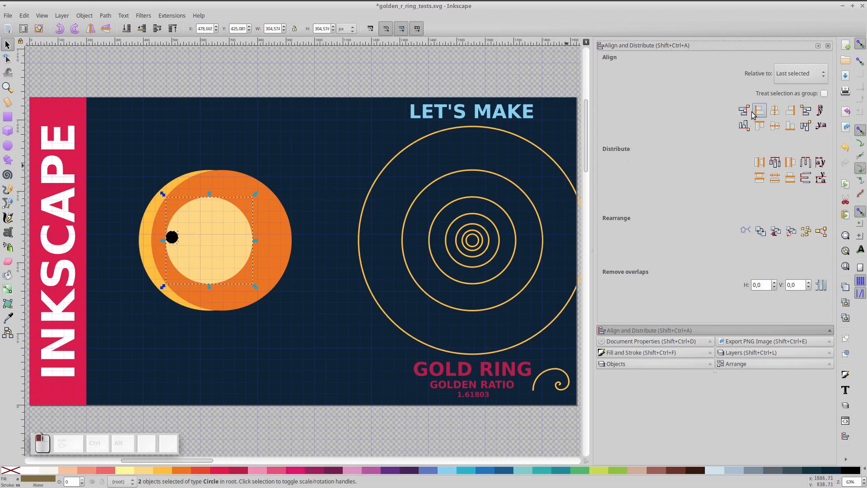
left_click(778, 130)
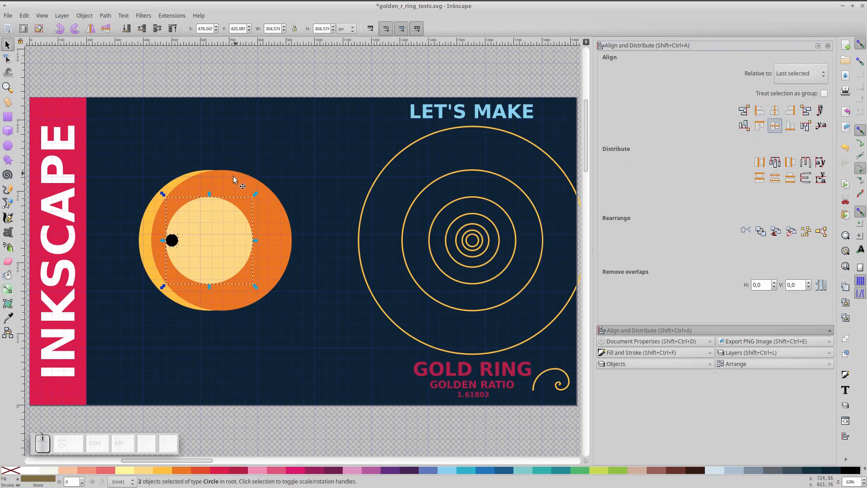
Step: Duplicate the pale disc, fill the copy dark navy and align its left edge with the black circle's right edge
left_click(207, 241)
left_click(236, 216)
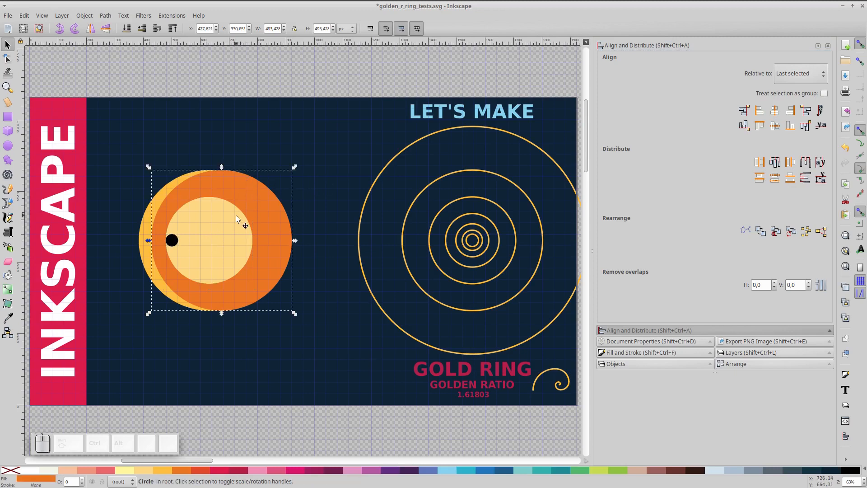
key("ctrl+d")
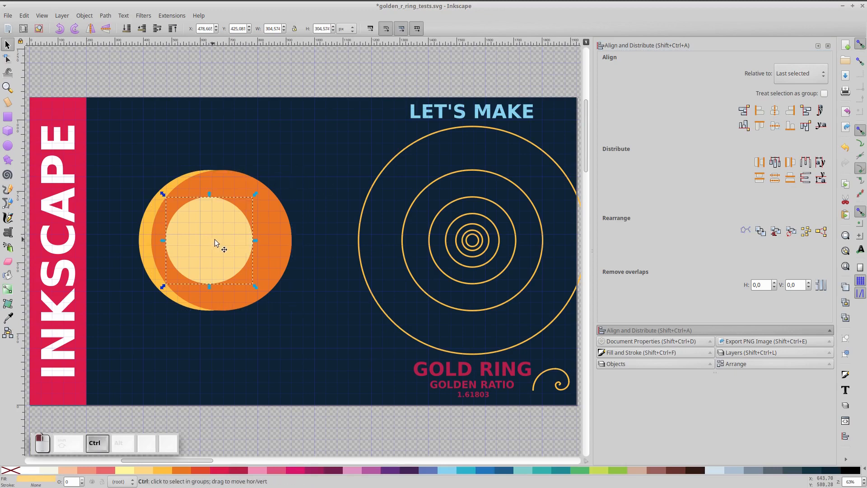
left_click_drag(215, 240, 238, 239)
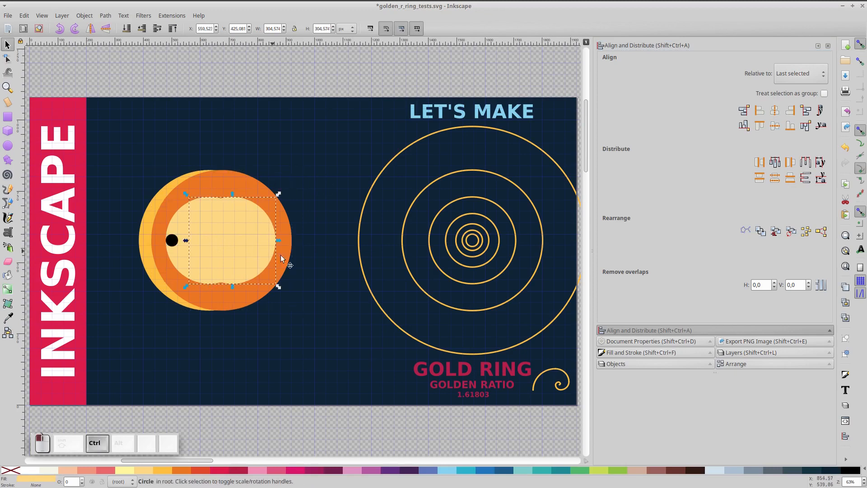
left_click(828, 473)
left_click(172, 238, "shift")
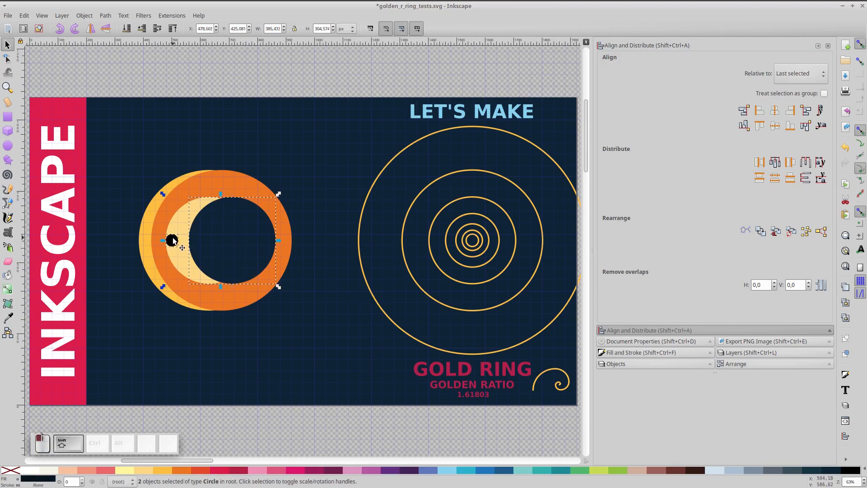
left_click(803, 112)
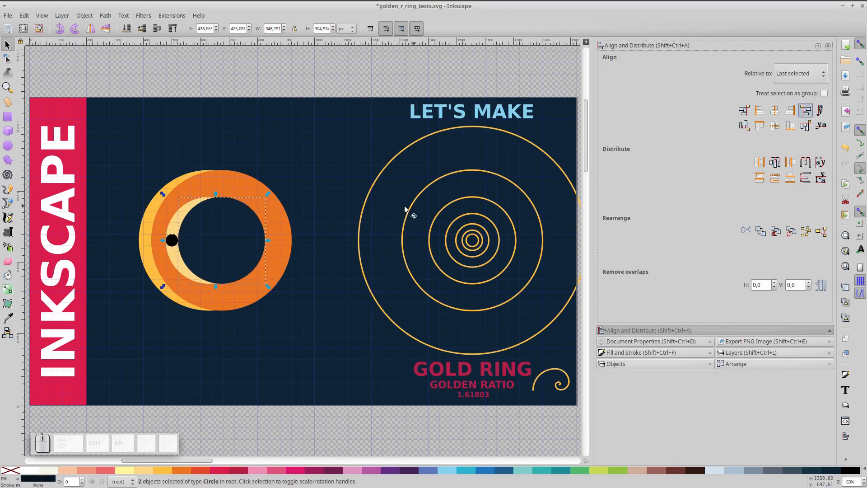
Step: Lower the orange disc behind the yellow disc
left_click(231, 189)
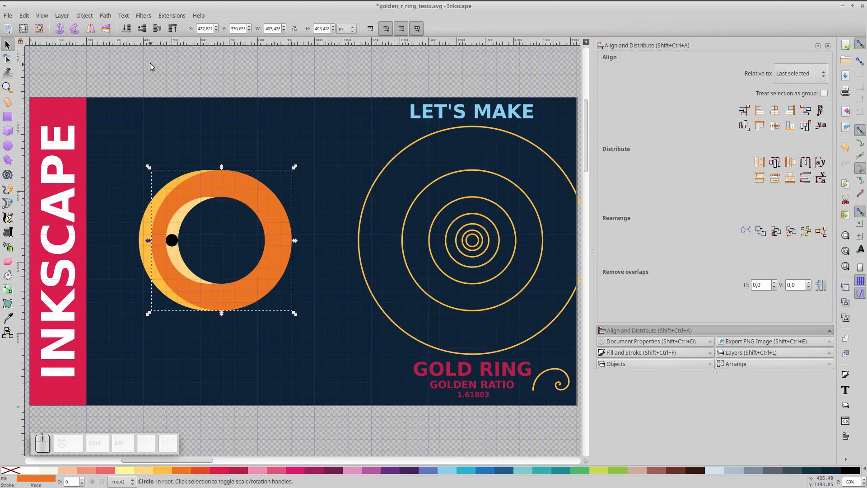
left_click(141, 29)
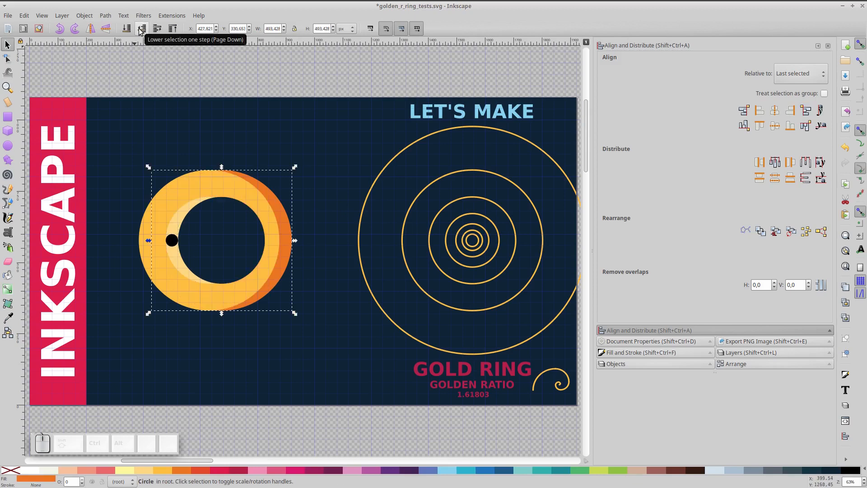
Step: Duplicate the pale disc and cut the copy out of the yellow disc with a Difference operation
left_click(180, 218)
left_click(172, 228)
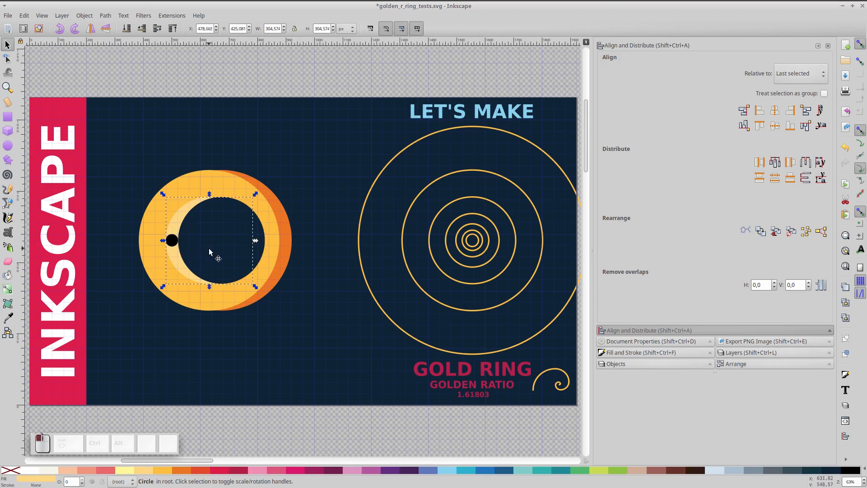
key("ctrl+Page_Up")
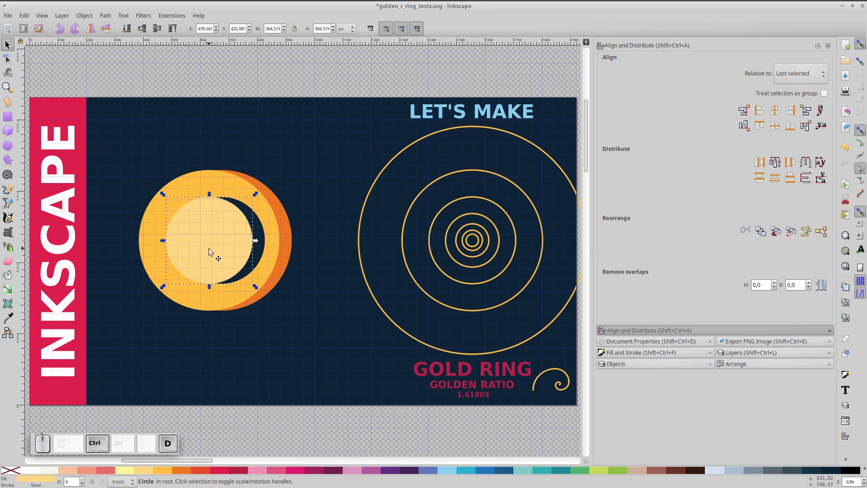
left_click(214, 186, "shift")
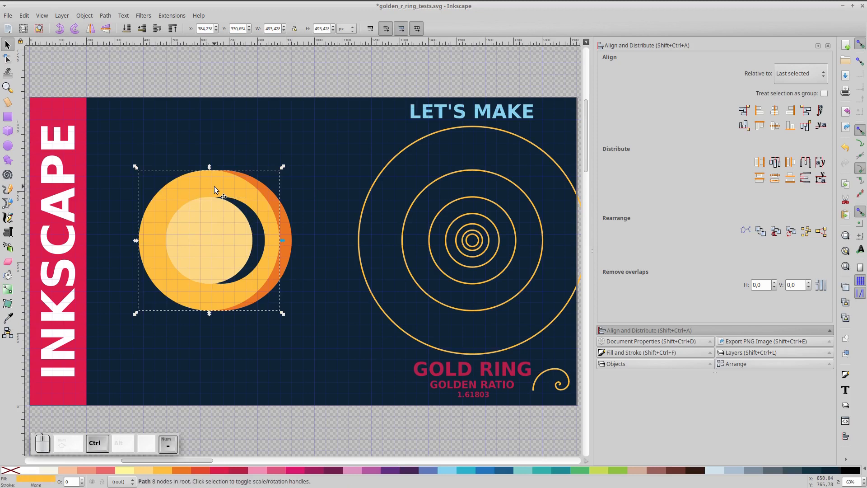
Step: Cut the remaining top pale disc out of the orange disc with a Difference operation
left_click(213, 224)
left_click(283, 210, "shift")
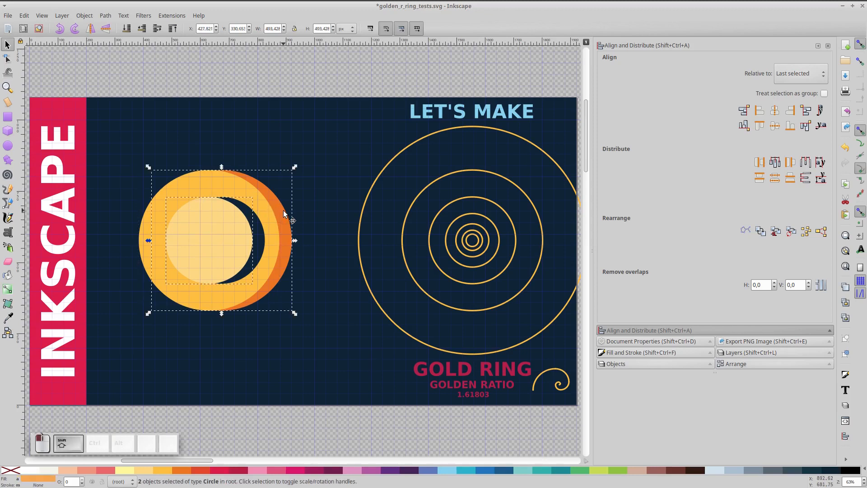
key("ctrl+minus")
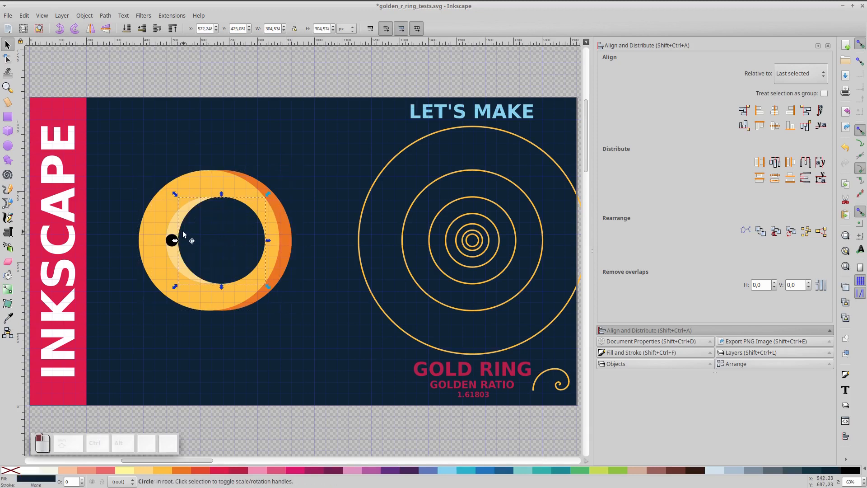
Step: Subtract the dark navy disc from the pale disc underneath to form the ring's inner crescent
left_click(172, 227, "shift")
key("ctrl+minus")
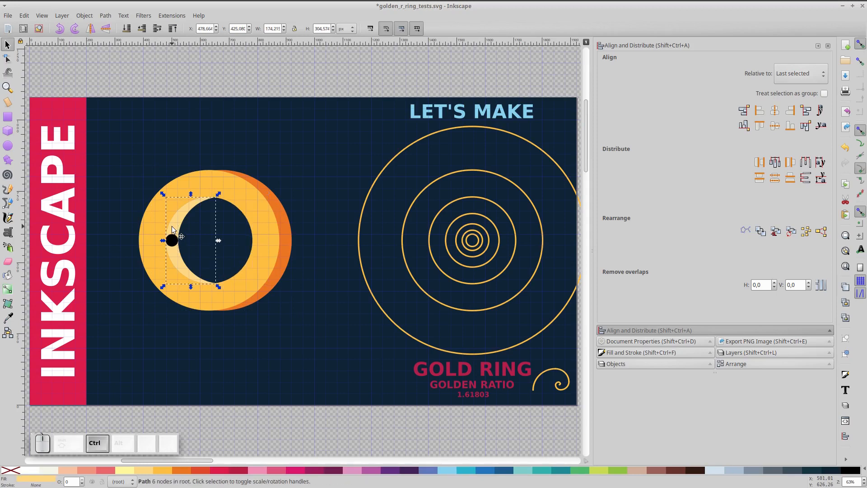
left_click(147, 178)
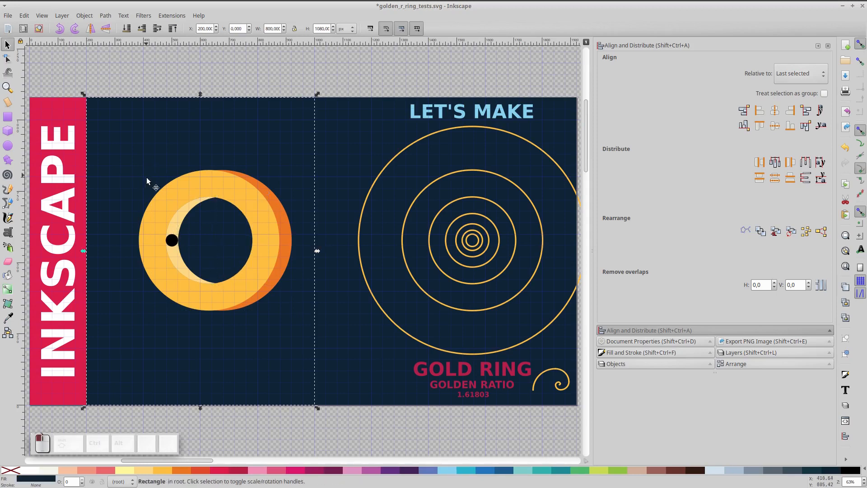
Step: Move the black circle onto the yellow ring, centre it horizontally and align it to the ring's top edge
left_click(172, 239)
left_click_drag(175, 241, 197, 183)
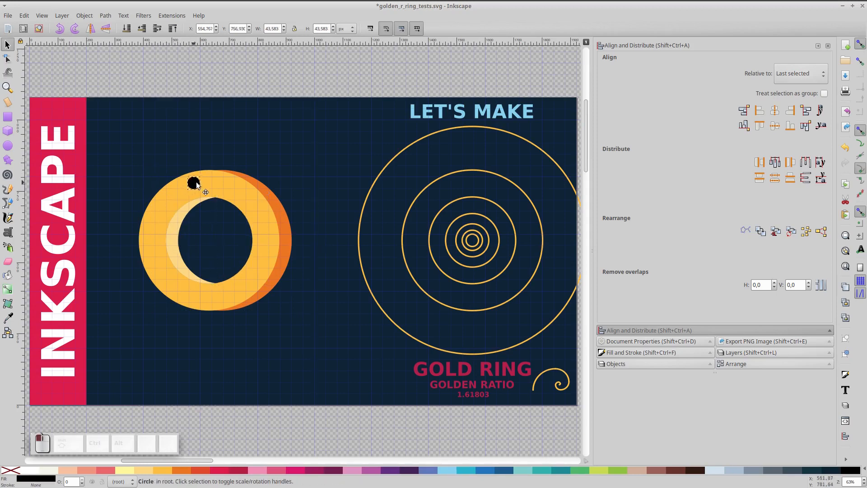
left_click(236, 191, "shift")
left_click(775, 126)
left_click(774, 110)
left_click(761, 127)
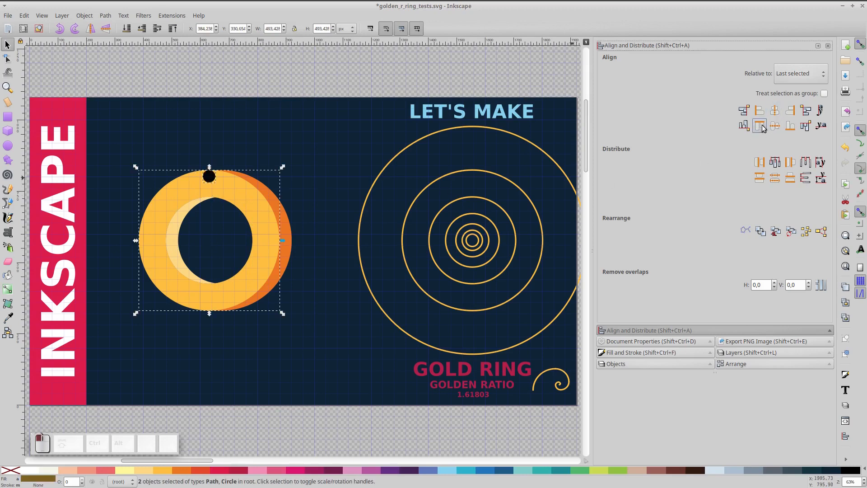
Step: Move the whole ring together with its black circle straight down toward the bottom of the dark background
left_click(226, 151)
left_click_drag(113, 84, 311, 332)
left_click_drag(272, 215, 267, 289)
left_click(300, 73)
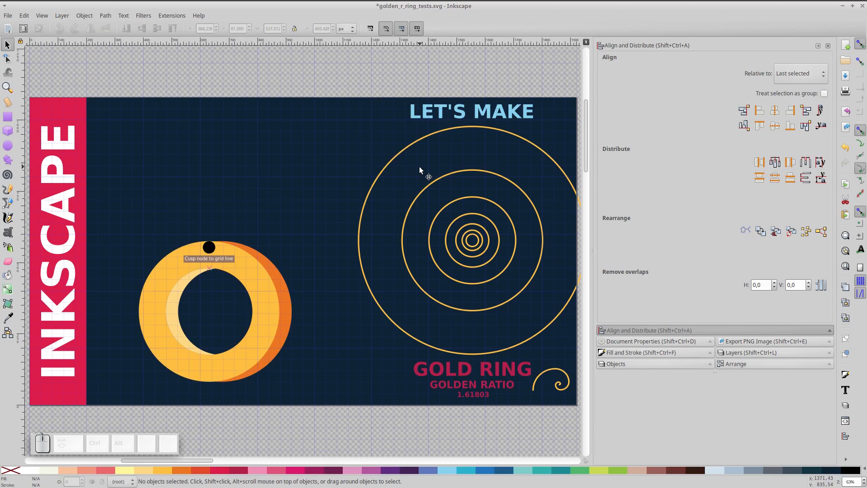
Step: Duplicate the large 804 px outlined circle and place the copy above the ring, overlapping its upper edge
left_click(411, 145)
key("ctrl+d")
left_click_drag(410, 145, 146, 155)
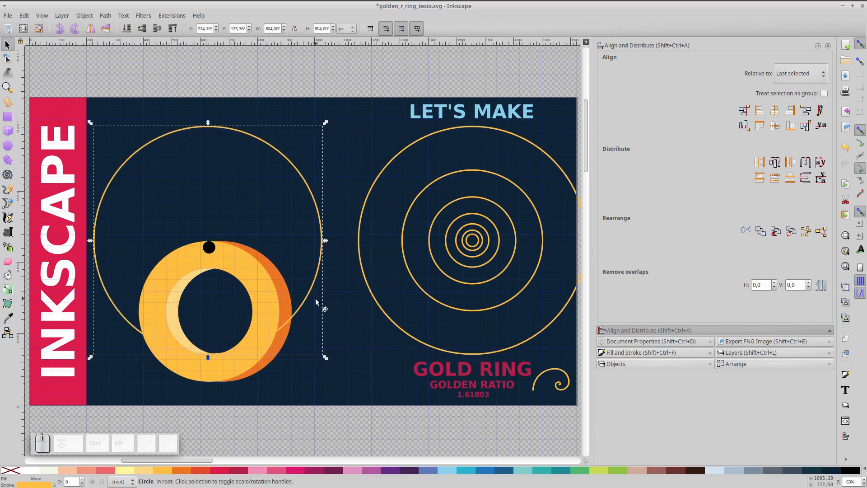
left_click_drag(310, 295, 289, 224)
Step: Fill the large circle copy with blue, remove its stroke and lower it behind the black circle
left_click(209, 247, "shift")
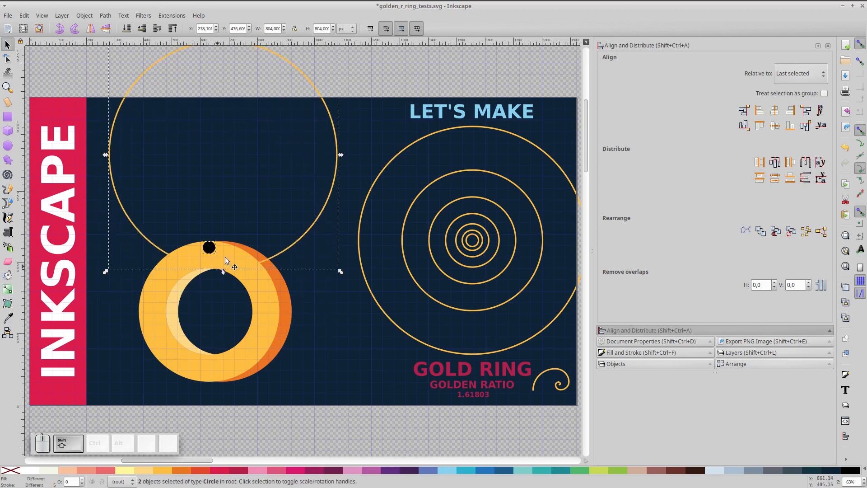
left_click(337, 98)
left_click(330, 113)
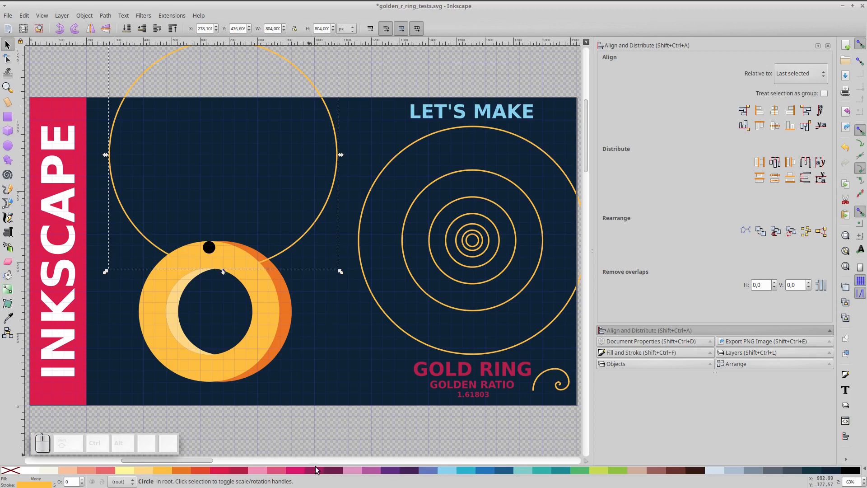
left_click(484, 472)
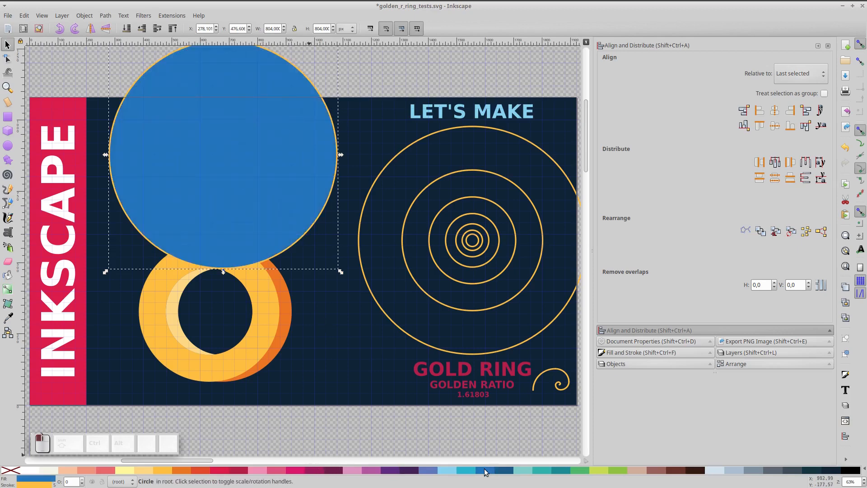
left_click(11, 470, "shift")
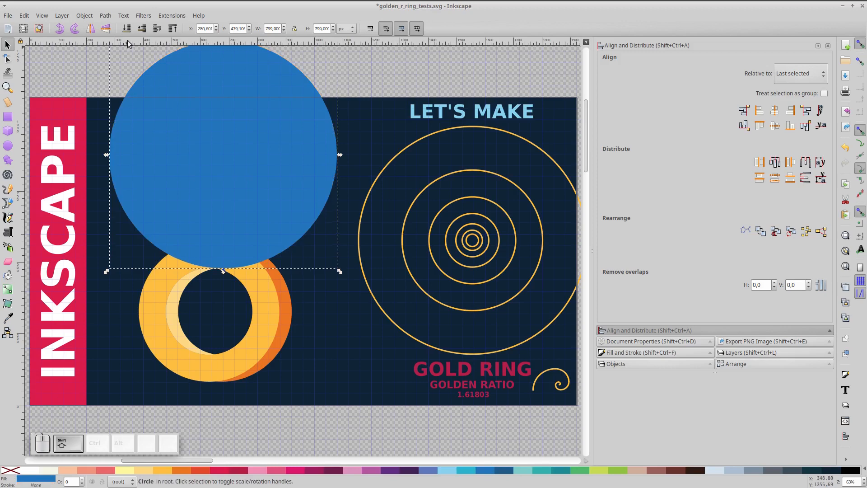
left_click(143, 32)
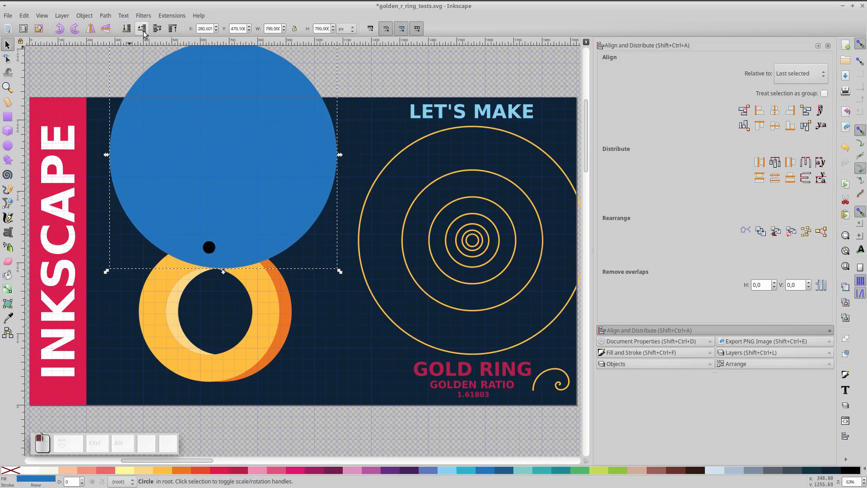
Step: Centre the blue disc horizontally on the black circle and align their bottom edges
left_click(209, 247, "shift")
left_click(769, 115)
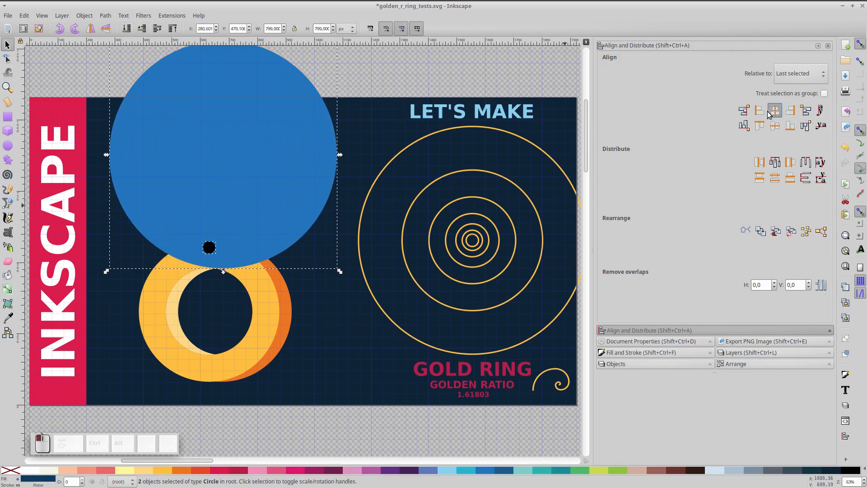
left_click(775, 125)
left_click(790, 126)
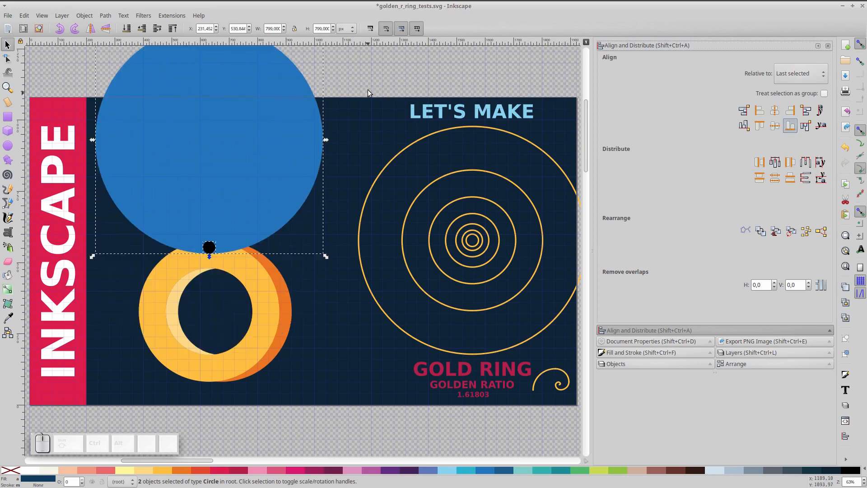
left_click(344, 156)
Step: Duplicate the second-smallest concentric circle and move the copy horizontally over the black circle on the ring
left_click(231, 227)
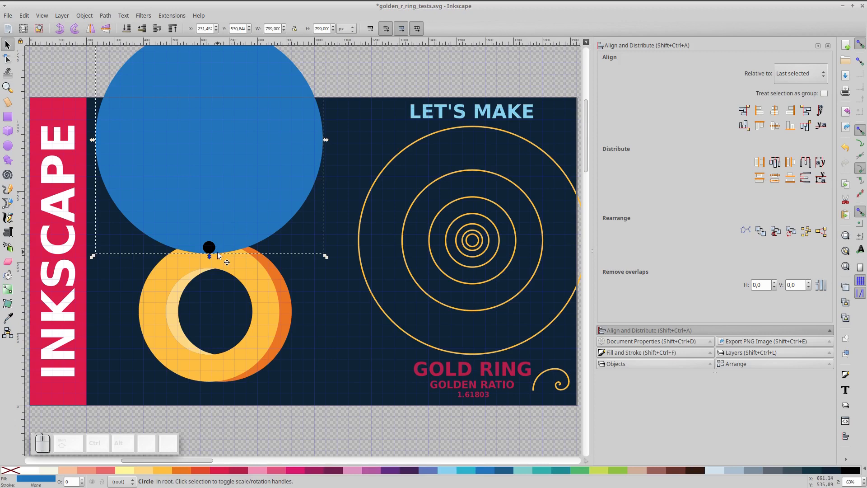
left_click(215, 237)
left_click(481, 238)
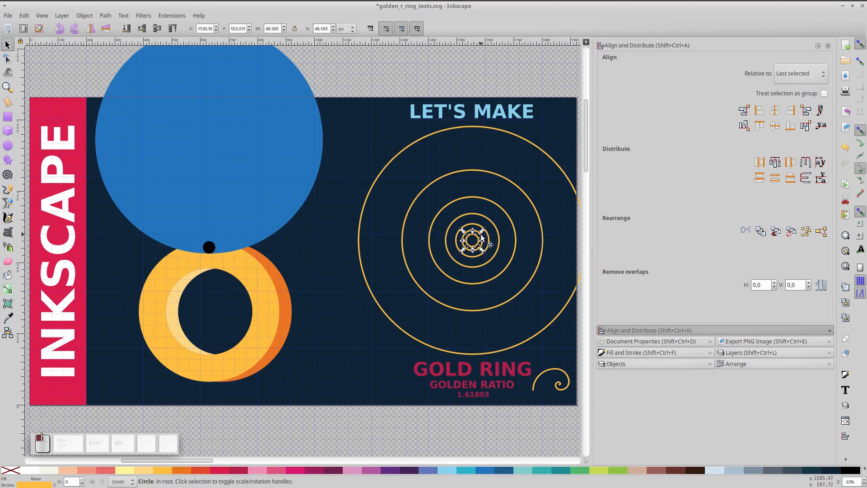
left_click(484, 241)
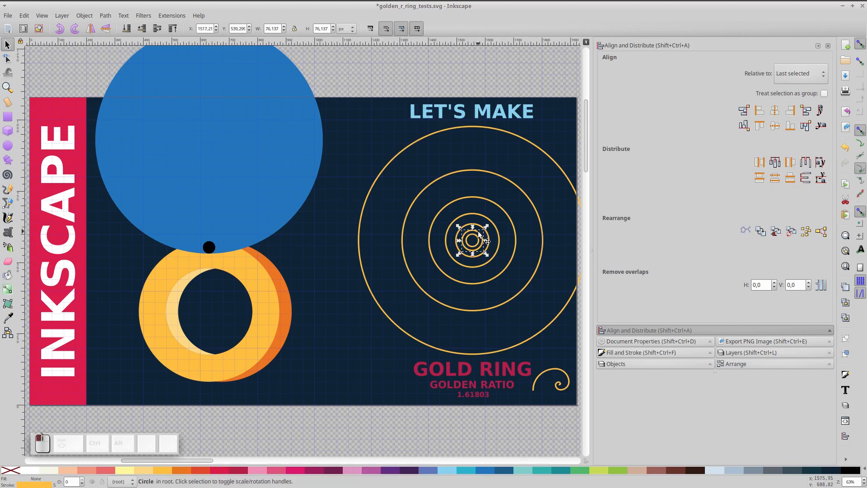
key("ctrl+d")
left_click_drag(479, 235, 214, 215)
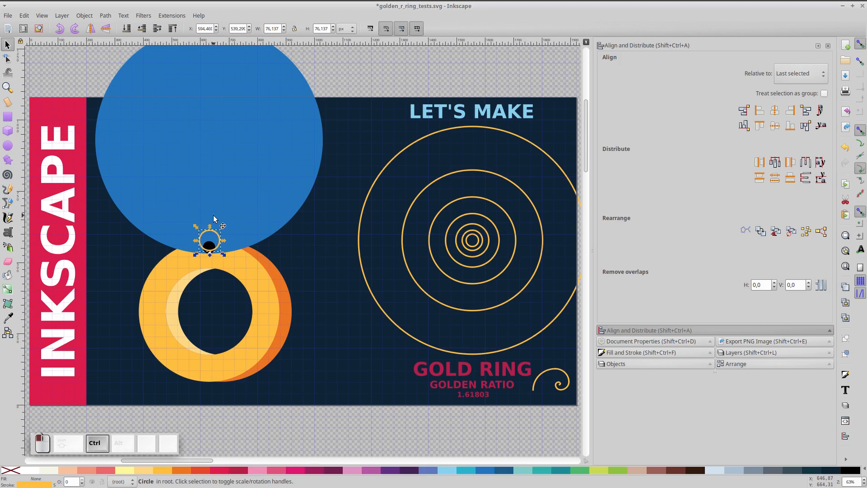
Step: Delete the small black circle at the ring's upper edge
left_click(232, 248)
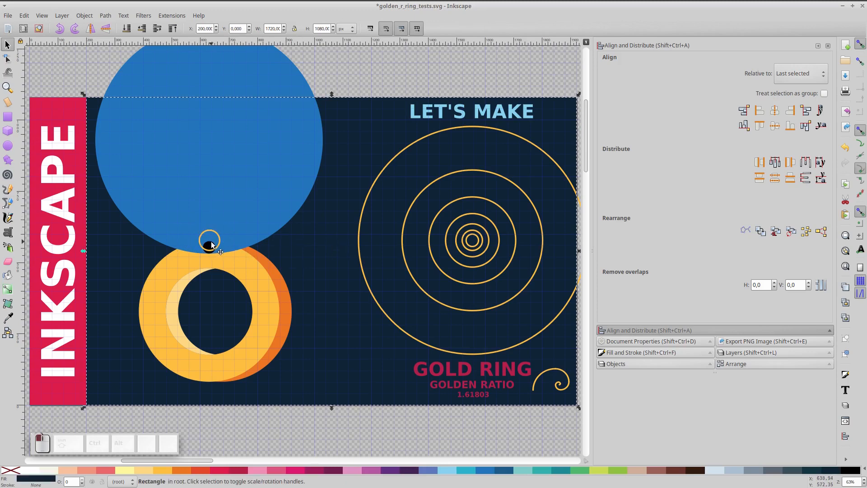
left_click(211, 245)
key("Delete")
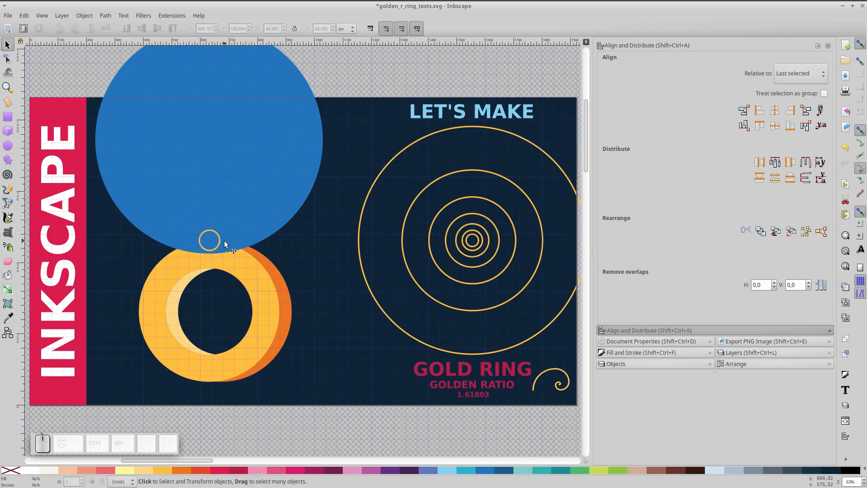
Step: Fill the small outlined circle on the ring with gold yellow and remove its stroke
left_click(219, 240)
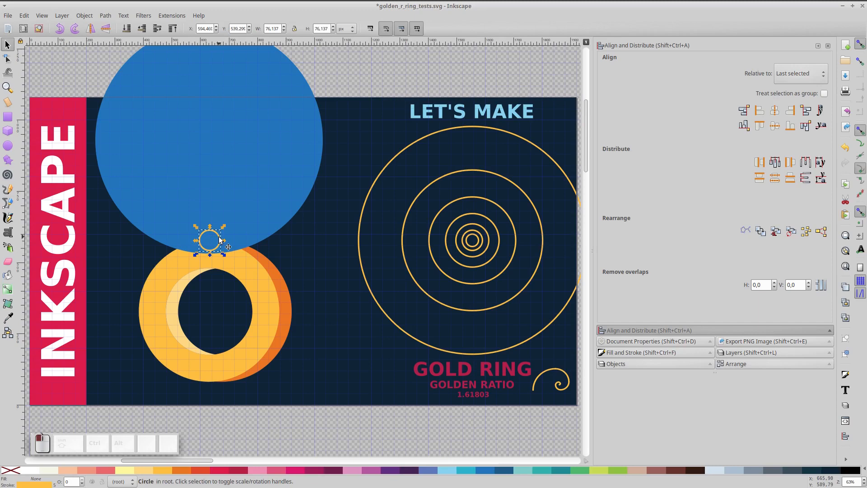
left_click(162, 470)
left_click(10, 470, "shift")
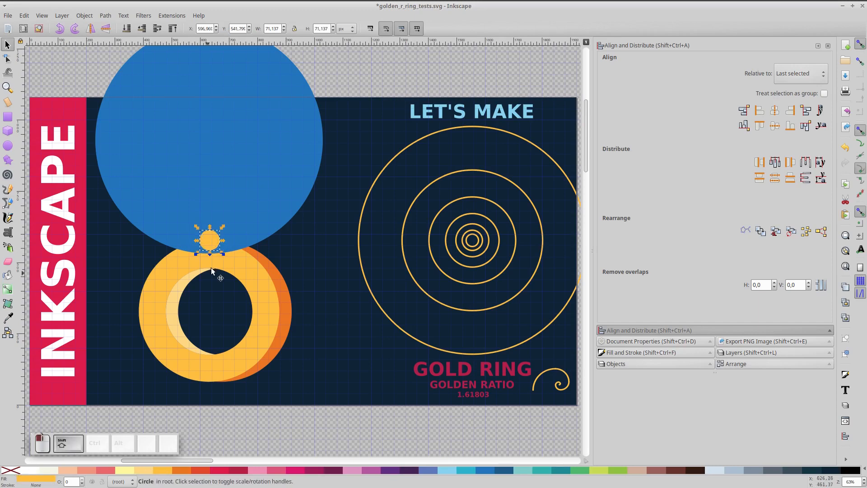
Step: Align the small gold circle's bottom edge to the bottom edge of the blue disc
left_click(229, 213)
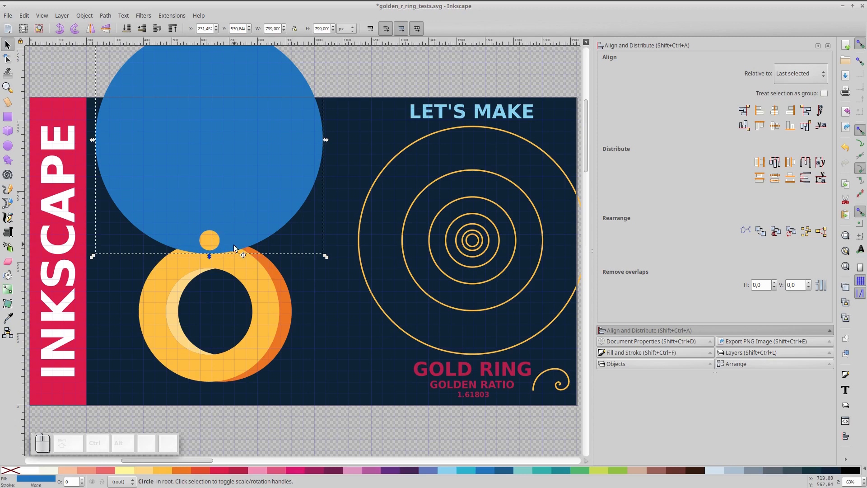
left_click(225, 258)
left_click(209, 236)
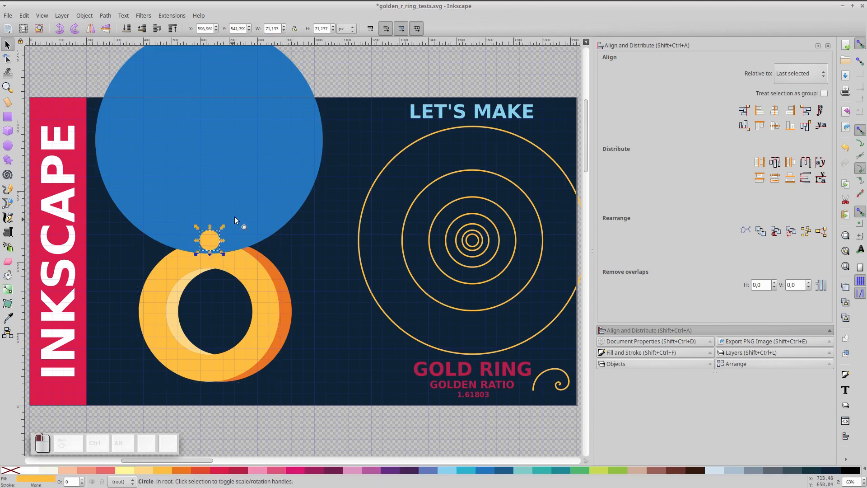
left_click(229, 225, "shift")
left_click(790, 126)
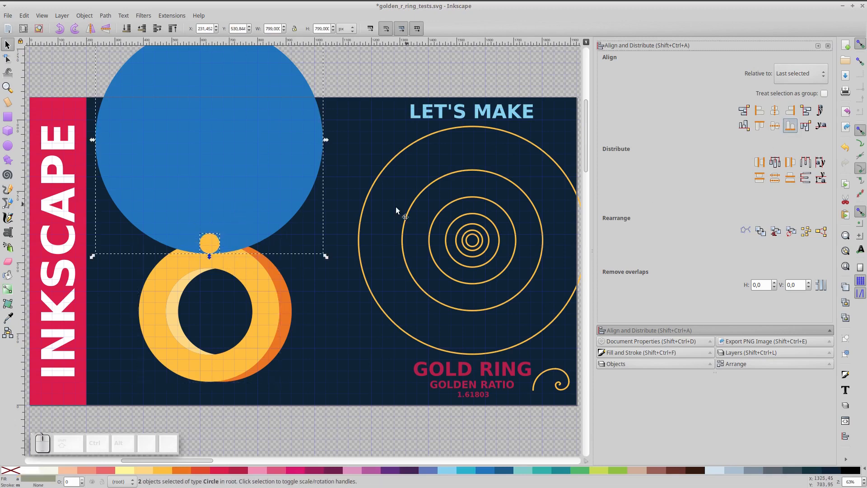
Step: Duplicate the small gold circle and rotate copies around the blue disc's centre to sit on both sides of it
left_click(242, 219)
left_click(297, 255)
left_click(208, 244)
key("ctrl+d")
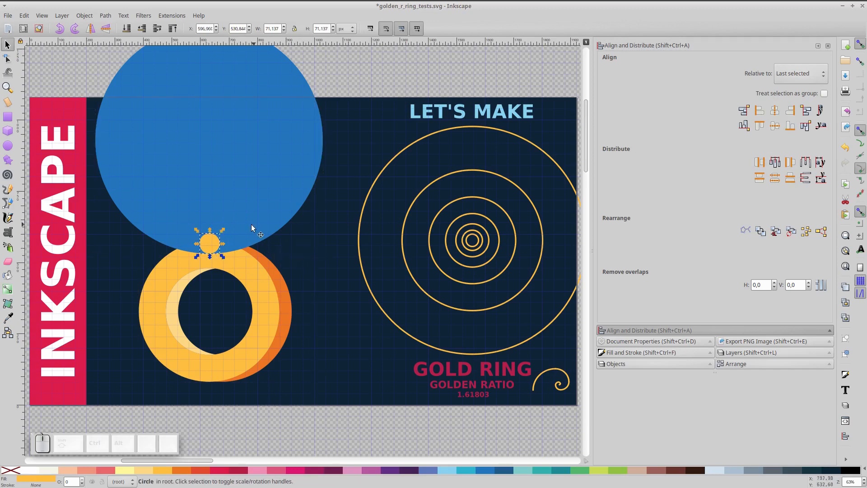
left_click(238, 215, "shift")
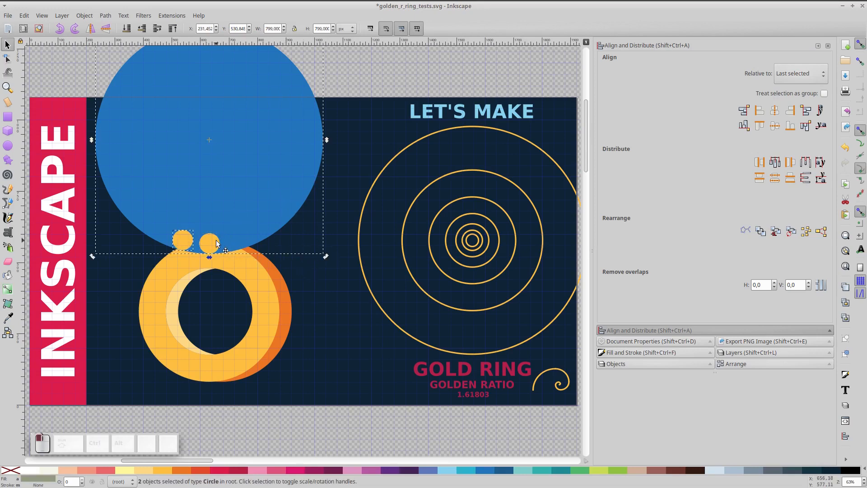
left_click(241, 208, "shift")
left_click(241, 209, "shift")
left_click(264, 234)
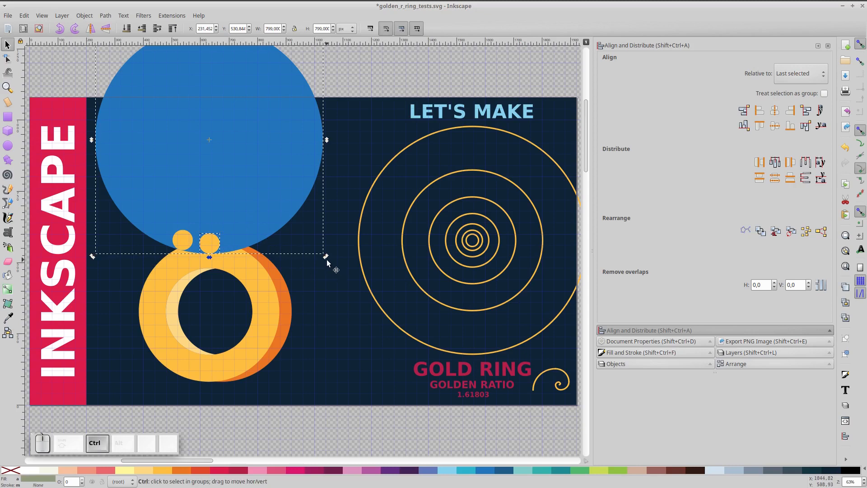
left_click_drag(328, 256, 347, 235)
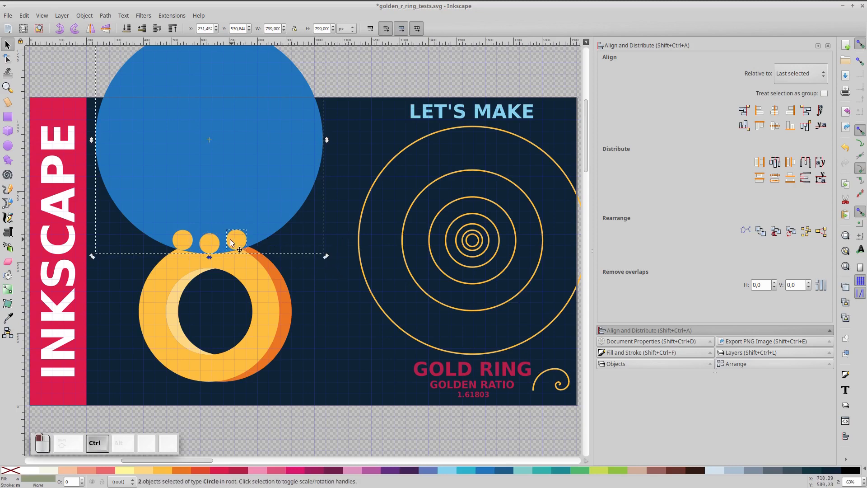
Step: Duplicate the blue disc and move the copy straight up above the gold circles
left_click(362, 164)
left_click(288, 209)
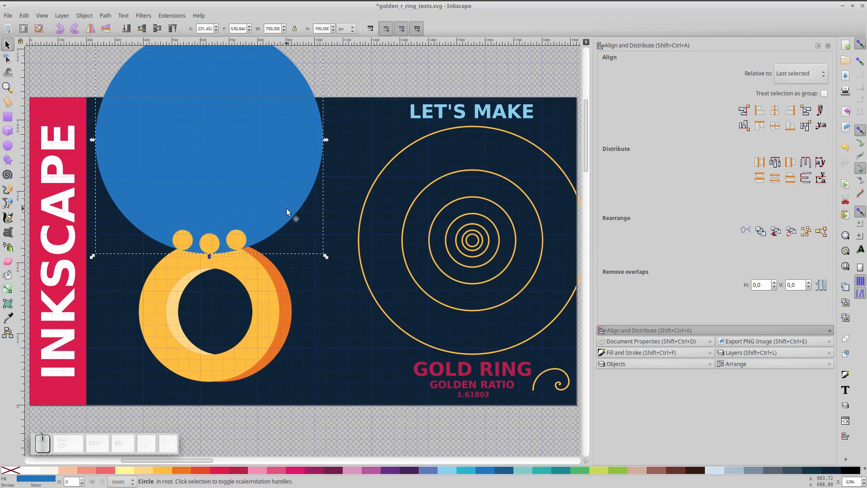
key("ctrl+d")
left_click_drag(229, 227, 237, 177)
Step: Try to align the middle gold circle against the raised blue disc copy and undo the alignment
left_click(203, 243)
left_click(218, 177, "shift")
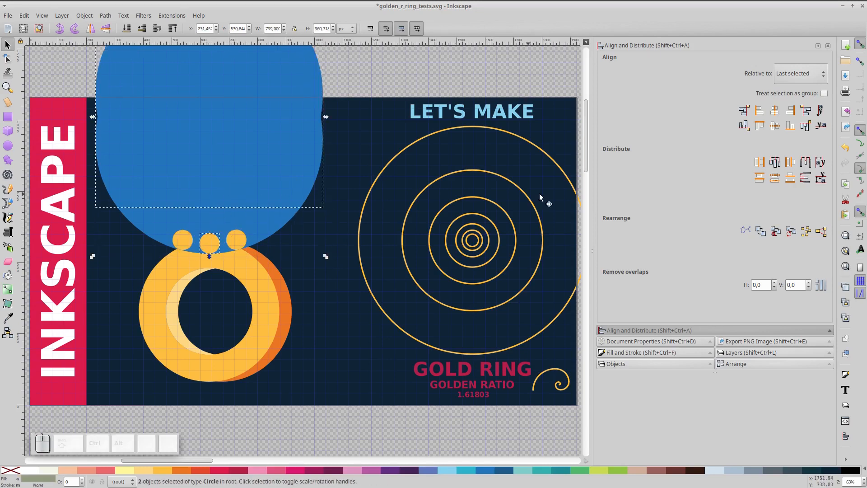
left_click(744, 126)
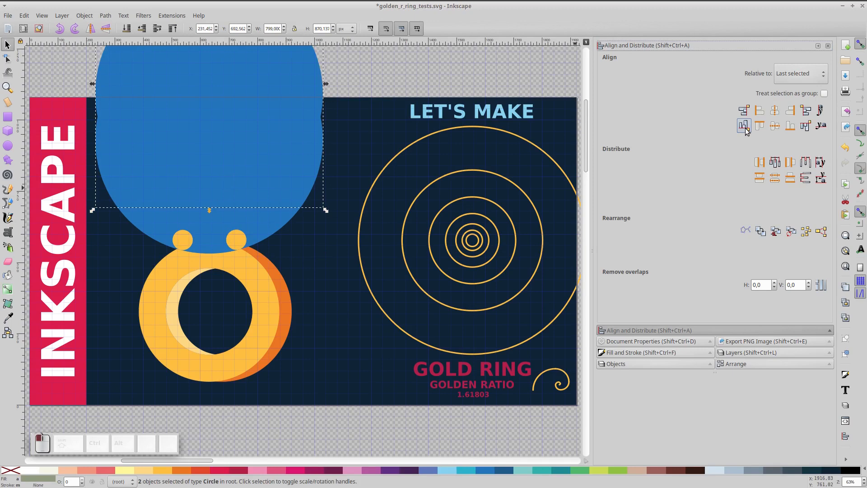
key("ctrl+z")
left_click(336, 267)
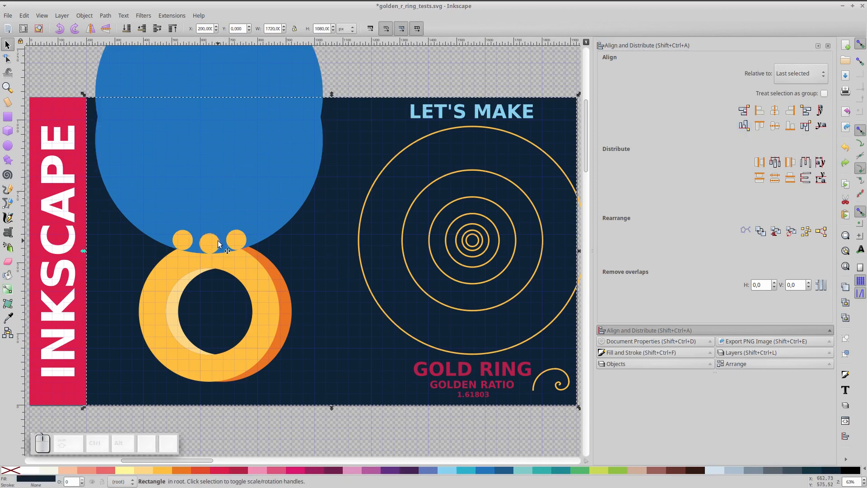
Step: Align the raised blue disc's bottom edge to the top edge of the middle gold circle
left_click(225, 185)
left_click(212, 242, "shift")
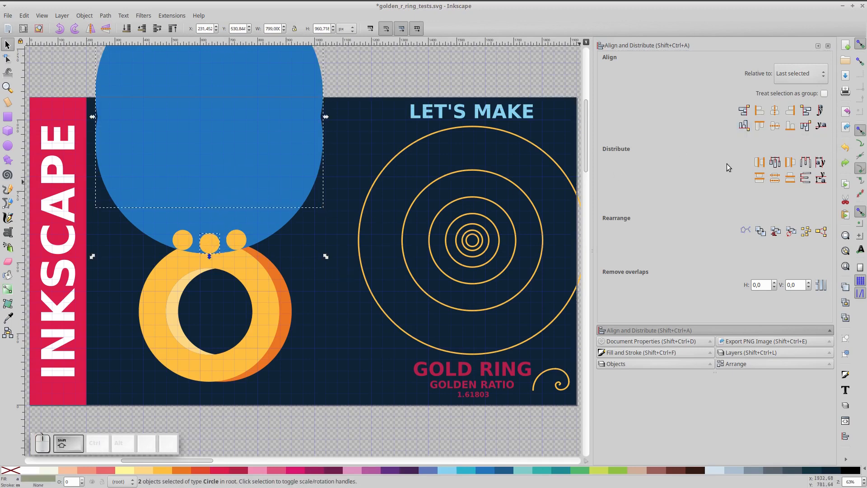
left_click(744, 126)
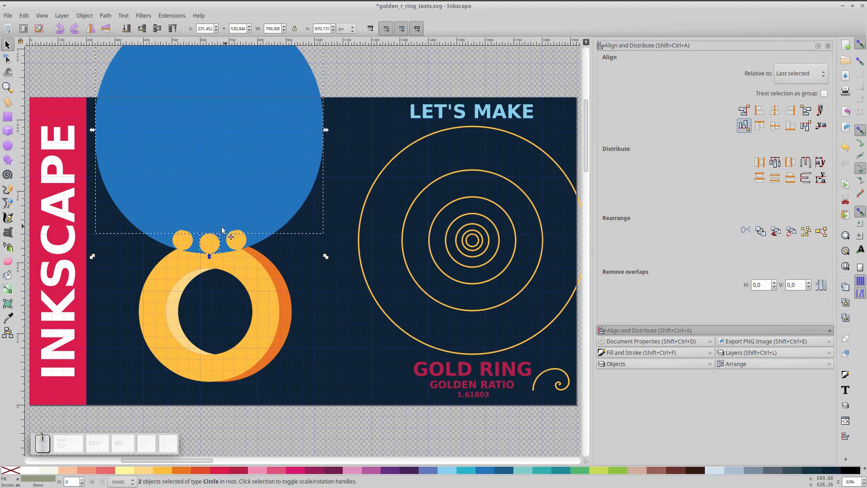
Step: Subtract the upper blue disc from the lower one with Difference to form a blue crescent
left_click(143, 224)
left_click(155, 193, "shift")
key("ctrl+minus")
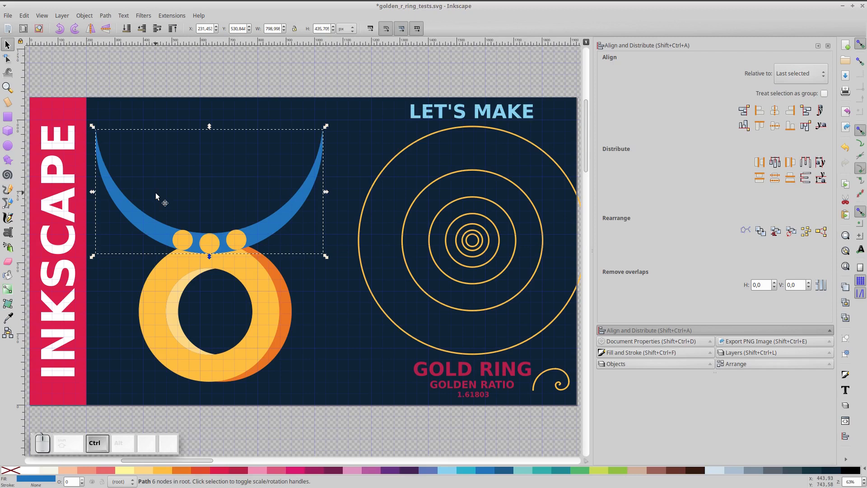
Step: Delete the middle gold circle from the blue crescent
scroll(215, 252, "up", 1)
scroll(215, 251, "up", 1)
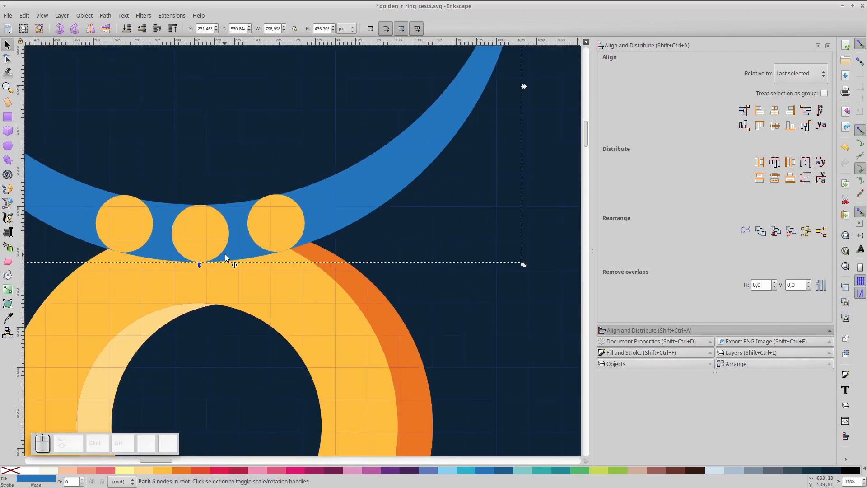
scroll(228, 257, "up", 1)
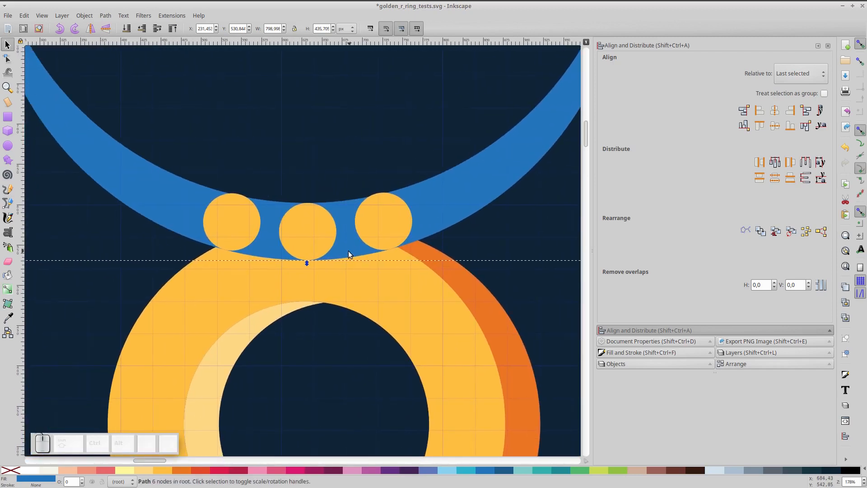
left_click(323, 227)
key("Delete")
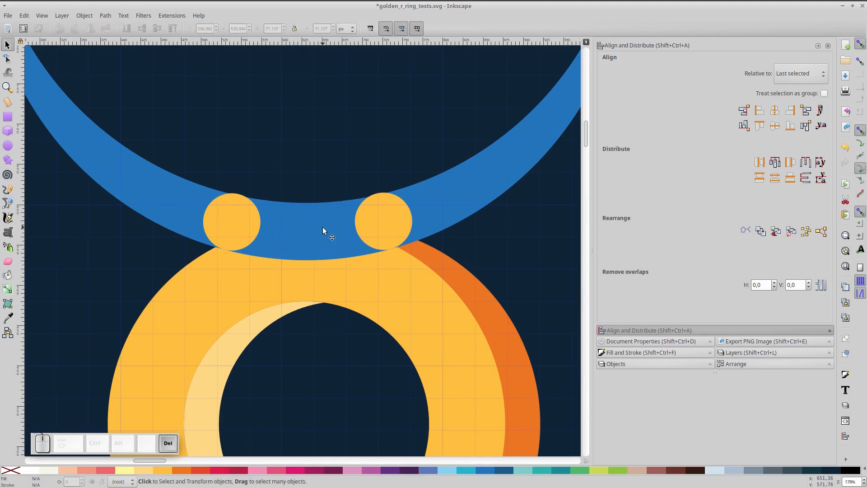
Step: Combine the two small gold circles into one path and cut the blue crescent with it using Division
left_click(259, 221)
left_click(384, 227, "shift")
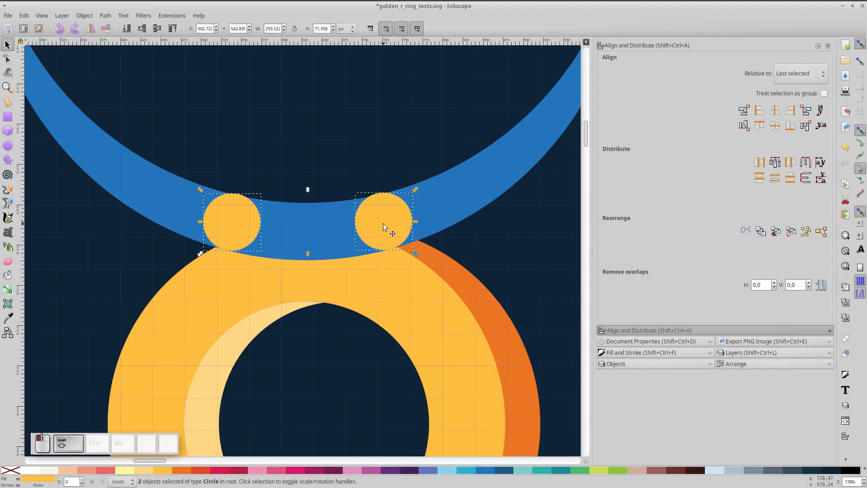
key("ctrl+k")
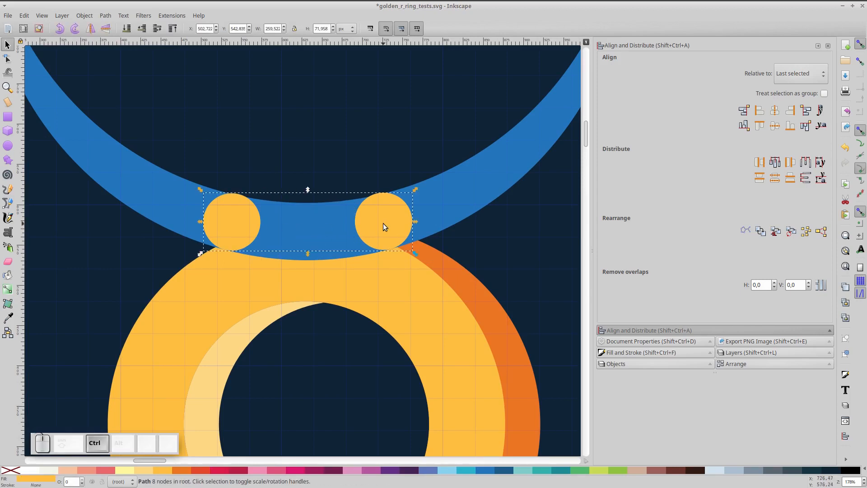
left_click(435, 205, "shift")
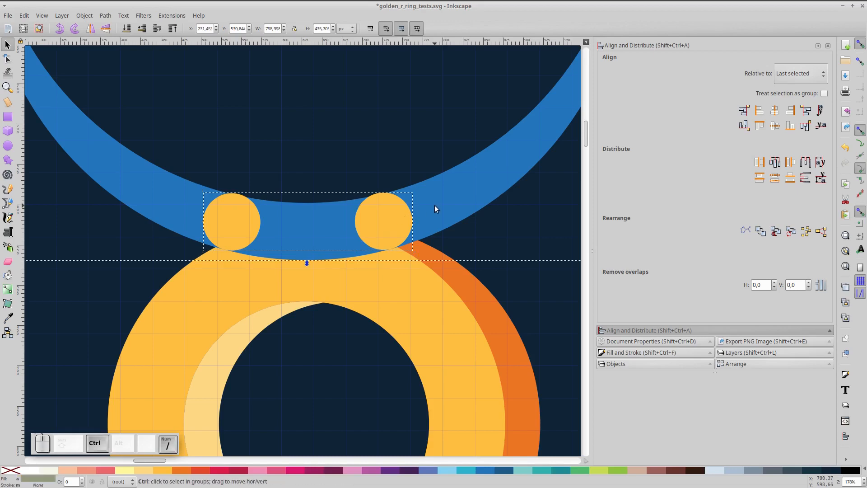
key("ctrl+slash")
Step: Delete the crescent's two outer arms, keeping the middle piece and its rounded ends
left_click(428, 162)
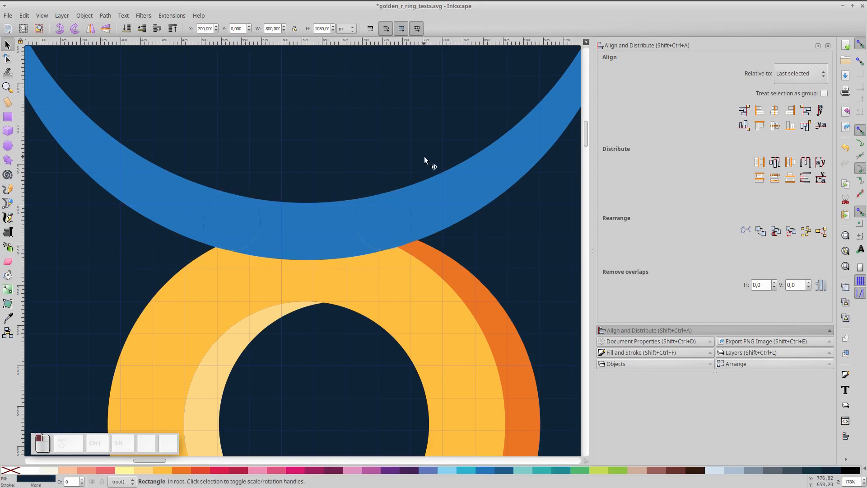
left_click_drag(443, 194, 461, 184)
key("Delete")
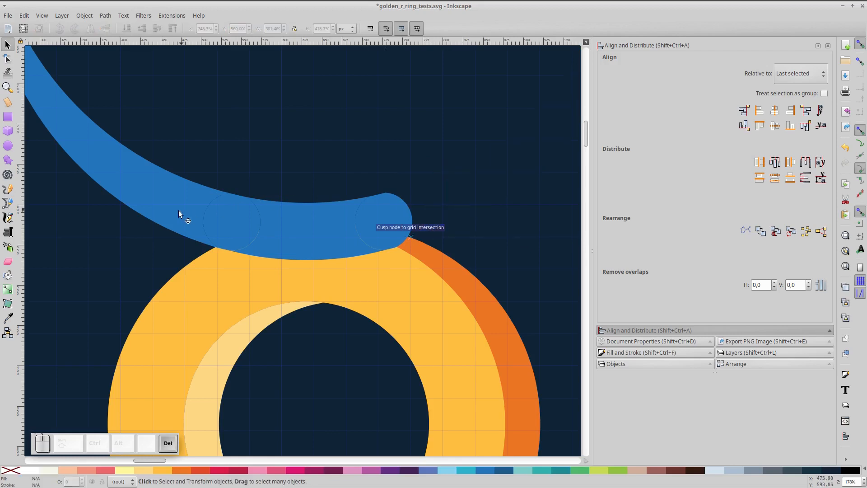
left_click(145, 189)
key("Delete")
Step: Union the three remaining blue pieces into one setting shape and fill it with the gold sampled from the ring
left_click(209, 221)
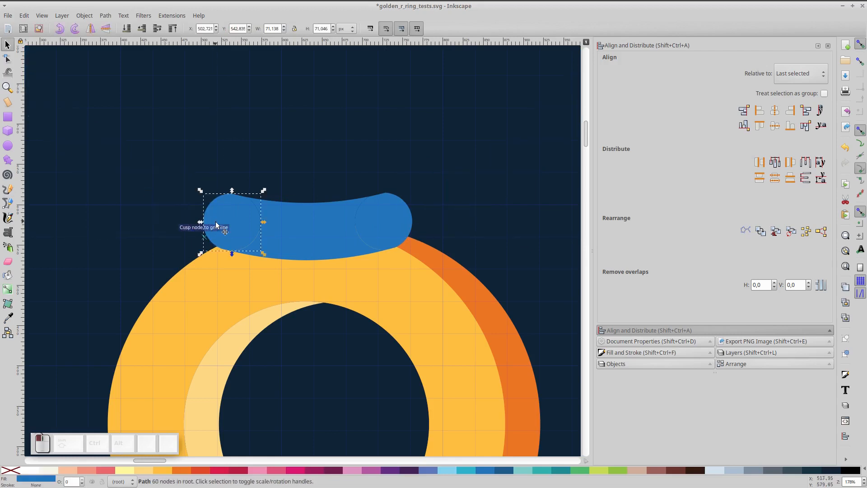
left_click(304, 230, "shift")
left_click(373, 218, "shift")
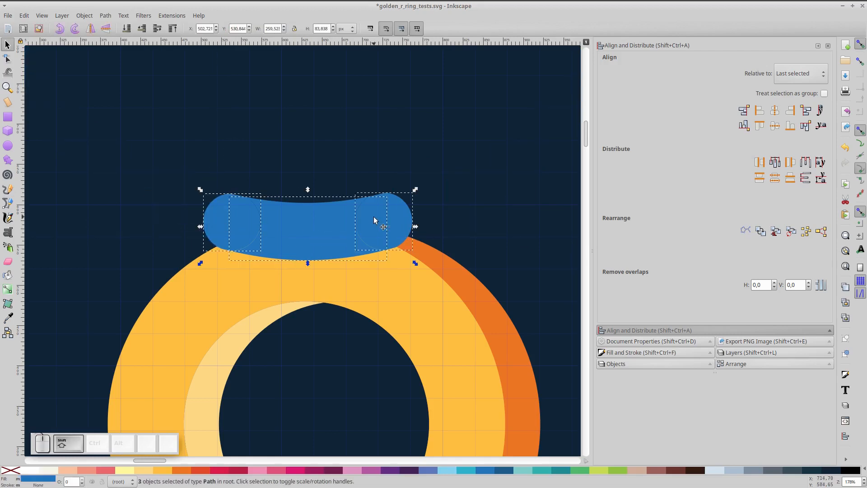
key("ctrl+plus")
key("d")
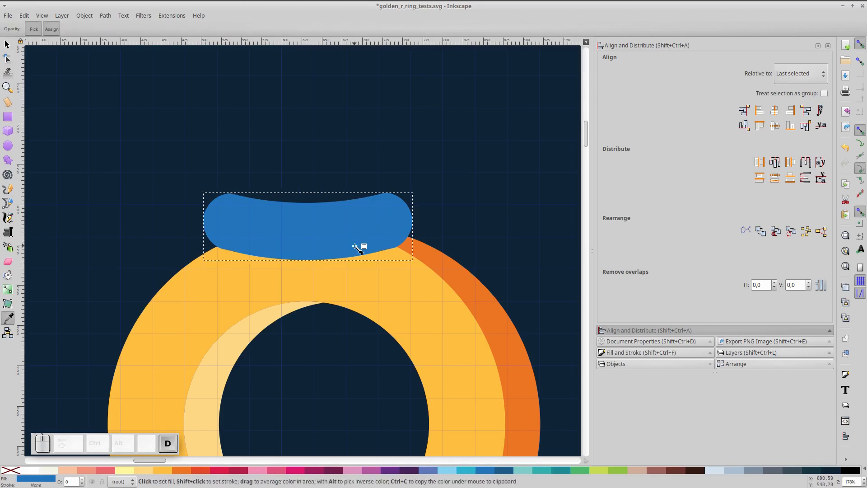
left_click(366, 279)
key("d")
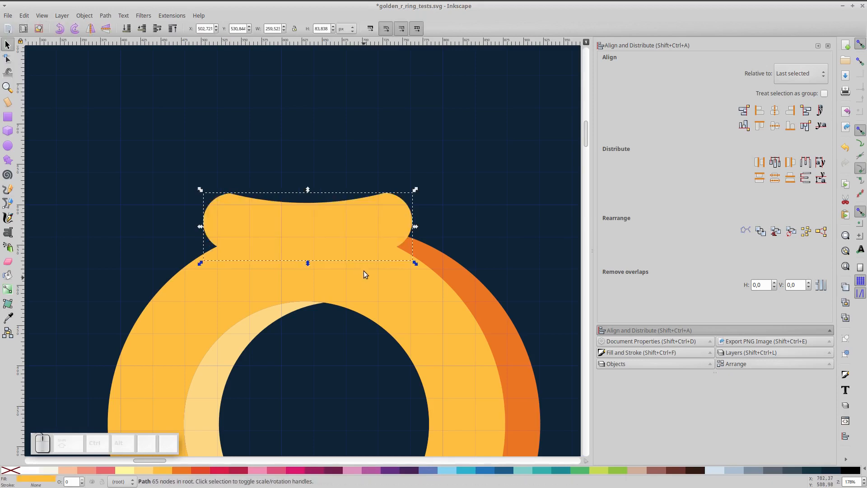
Step: Duplicate the gold setting shape and fill the copy with the orange sampled from the ring's shadow
left_click(369, 162)
left_click(374, 210)
key("ctrl+d")
key("d")
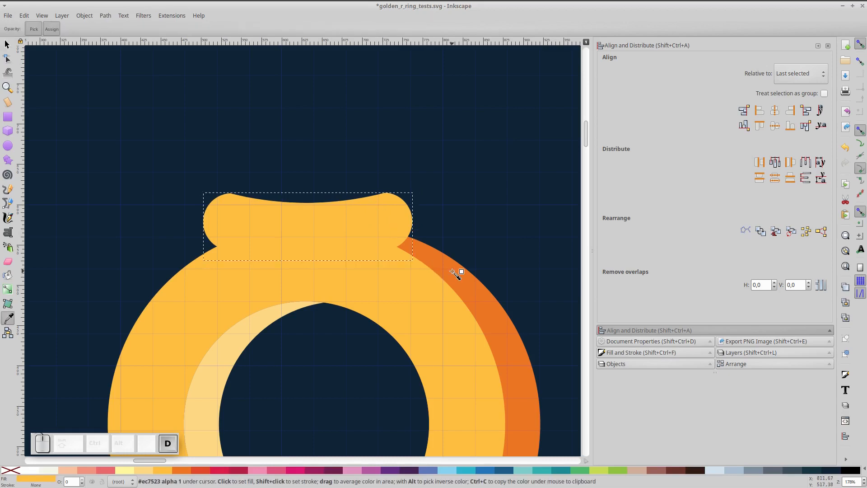
left_click(452, 270)
key("d")
Step: Centre the orange setting copy horizontally on the ring's orange shadow and lower it two levels in the stacking order
left_click(438, 255, "shift")
left_click(774, 112)
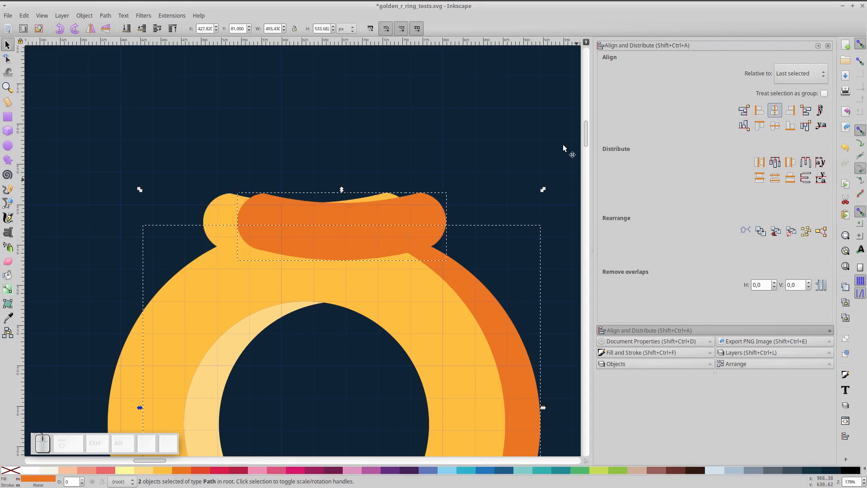
left_click(250, 294)
left_click(304, 206)
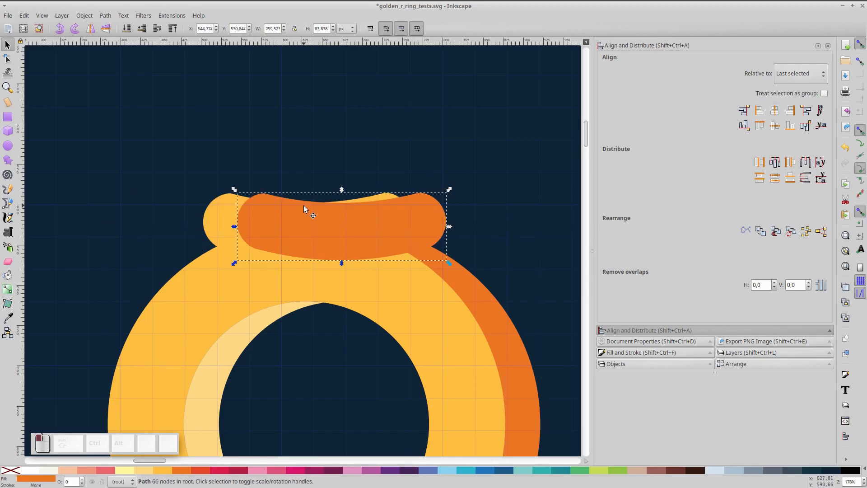
left_click(143, 31)
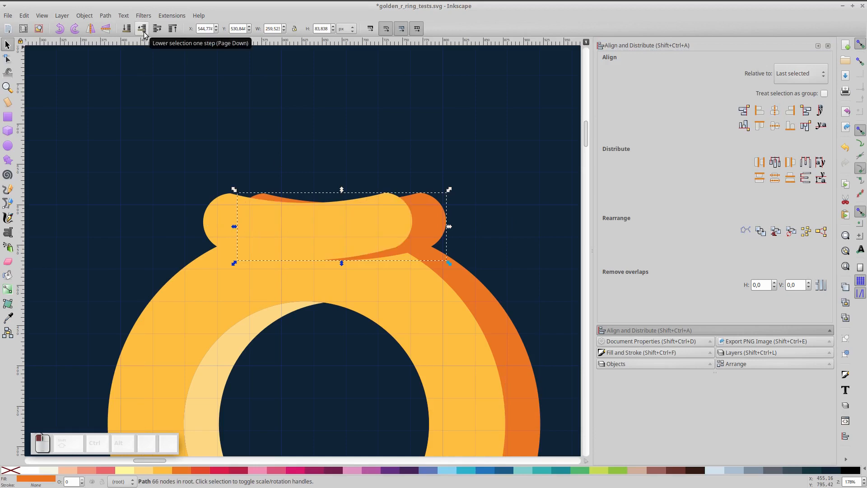
left_click(144, 32)
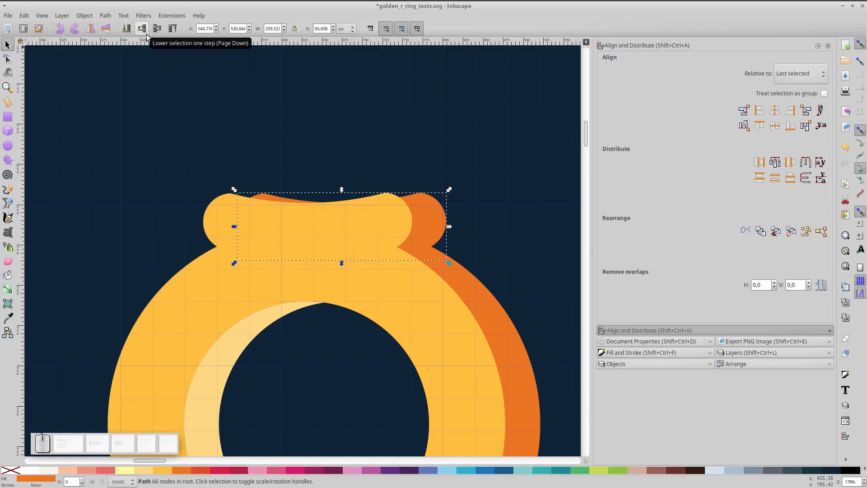
key("5")
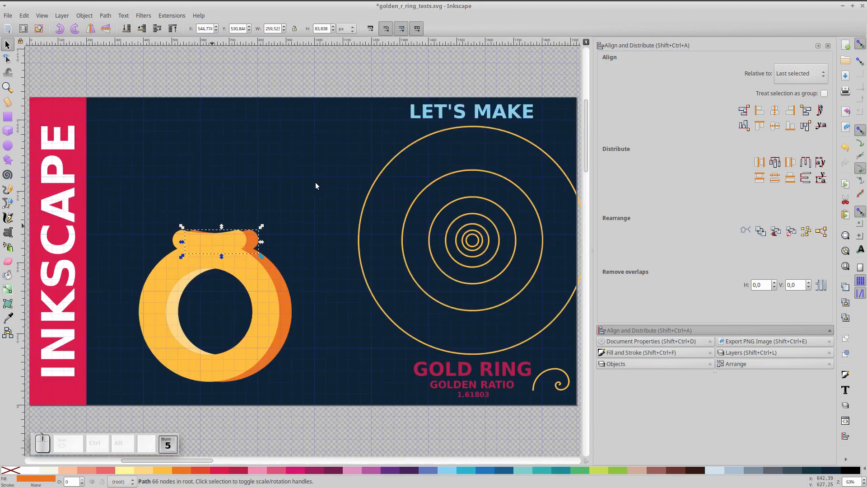
left_click(321, 82)
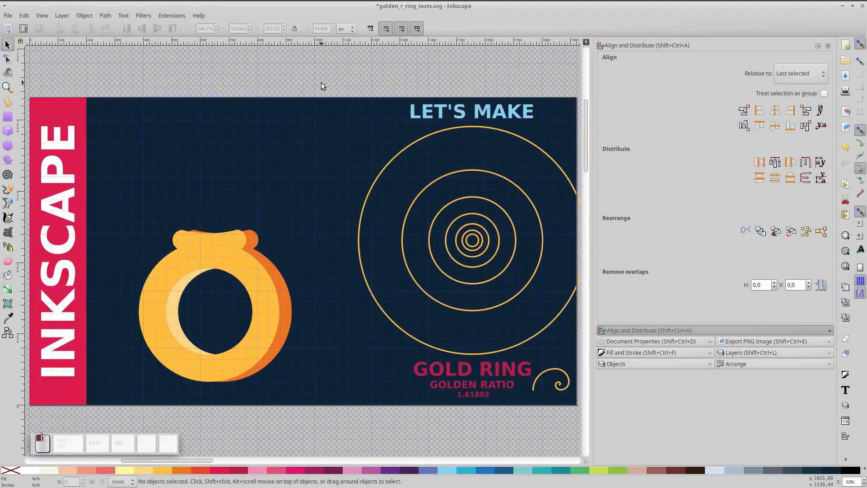
Step: Duplicate the 309.574 px guide circle as a red gem without a stroke, seated just behind the ring's setting
left_click(470, 200)
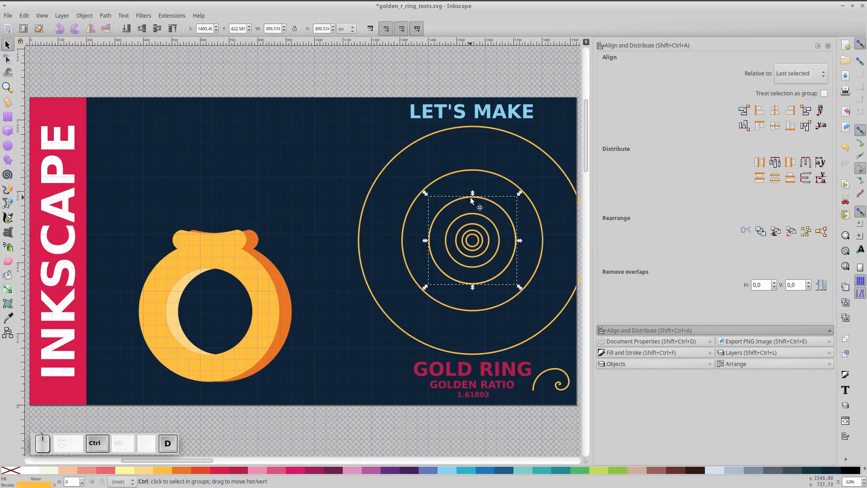
left_click_drag(470, 199, 208, 157)
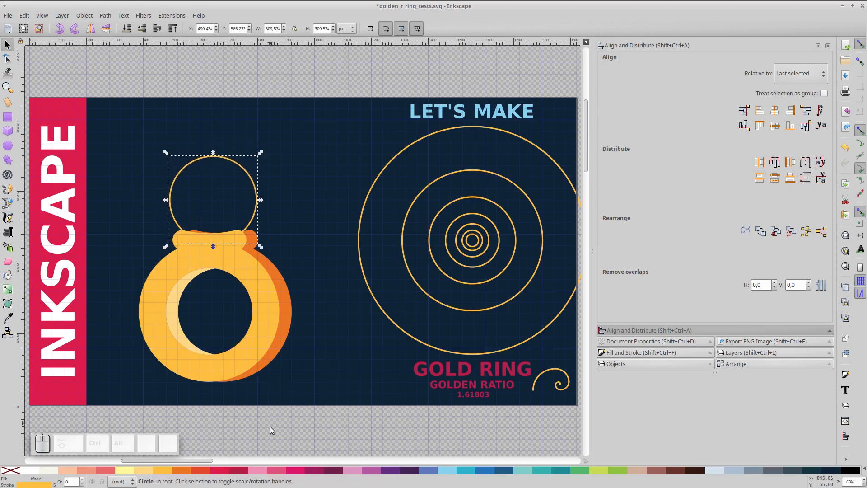
left_click(217, 472)
left_click(10, 470, "shift")
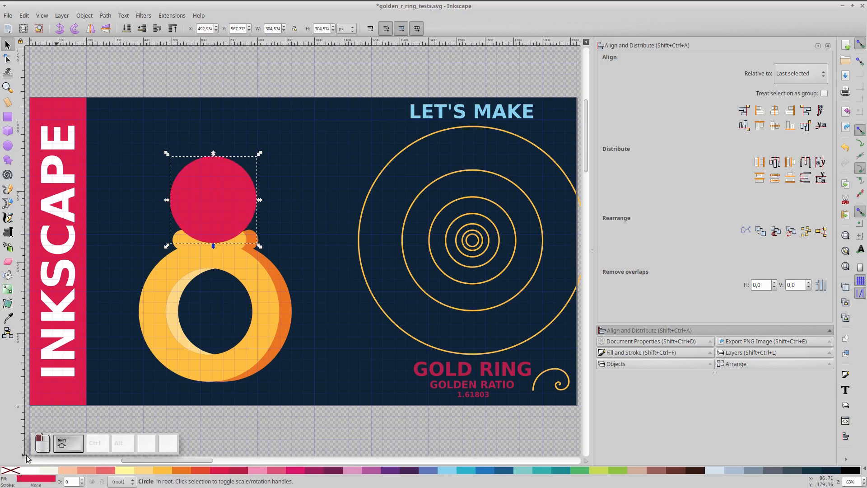
left_click(143, 31)
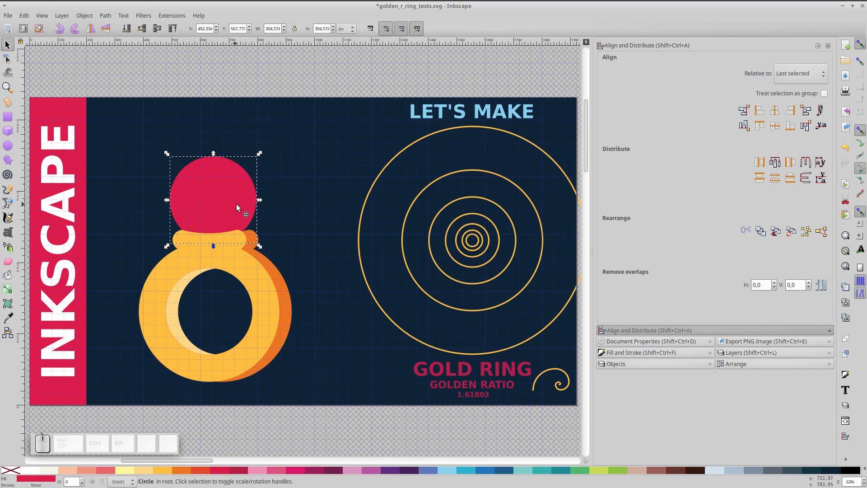
Step: Place a copy of the 192.856 px guide circle on the red gem, with a dark red fill and no stroke
left_click(473, 213)
key("ctrl+c")
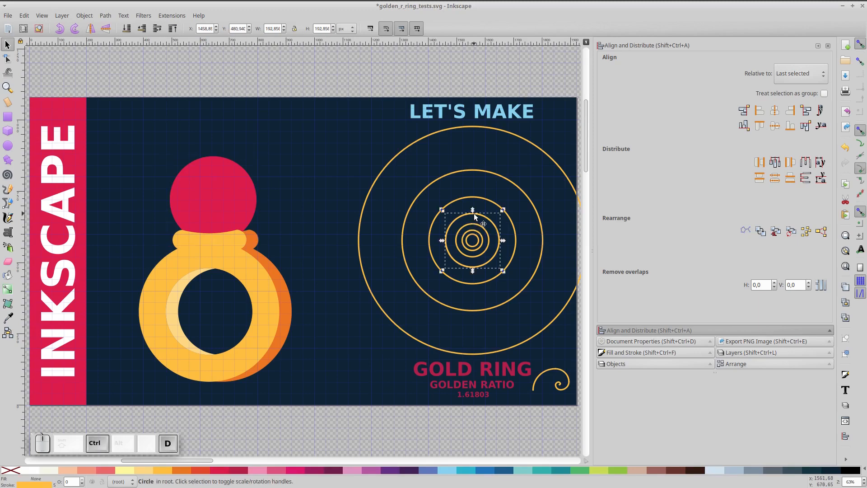
left_click_drag(473, 213, 208, 163)
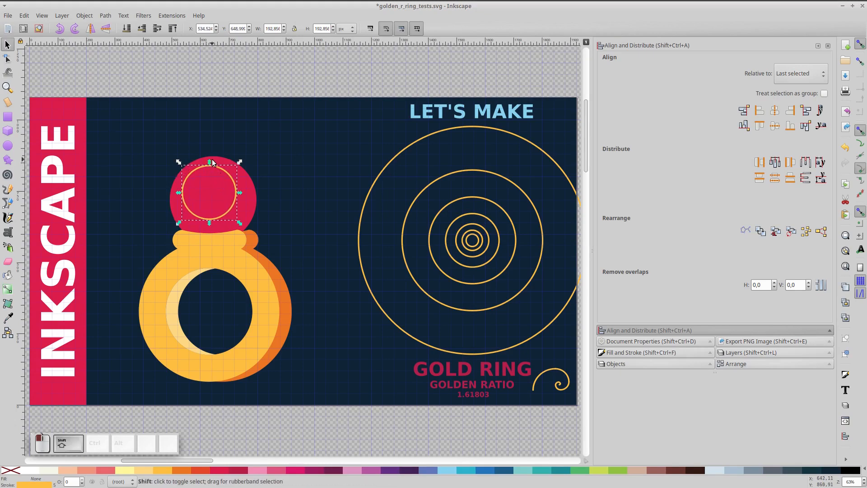
left_click(238, 471)
left_click(16, 471, "shift")
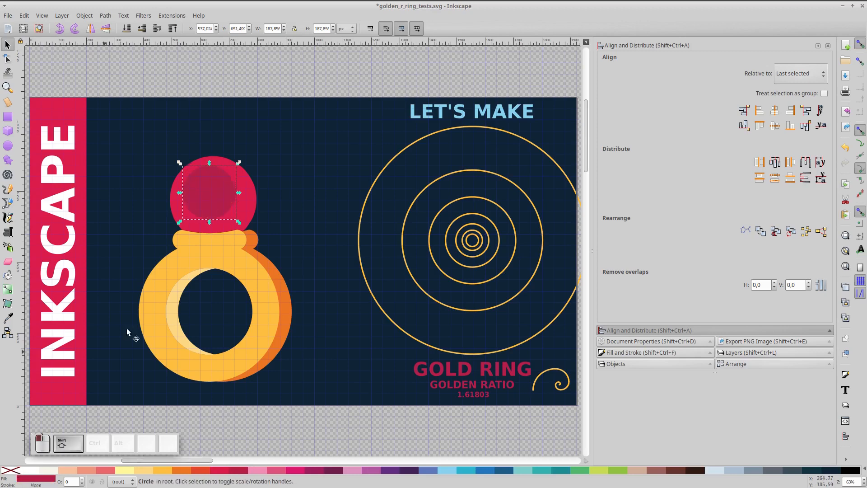
Step: Align the dark red circle centred against the gem's top edge and rotate both circles counter-clockwise so it sits at the gem's upper left
left_click(243, 181, "shift")
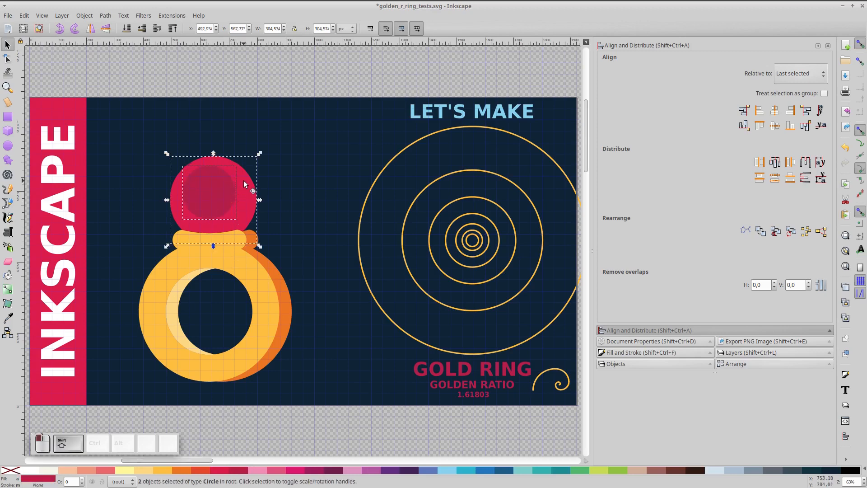
left_click(774, 111)
left_click(775, 126)
left_click(760, 125)
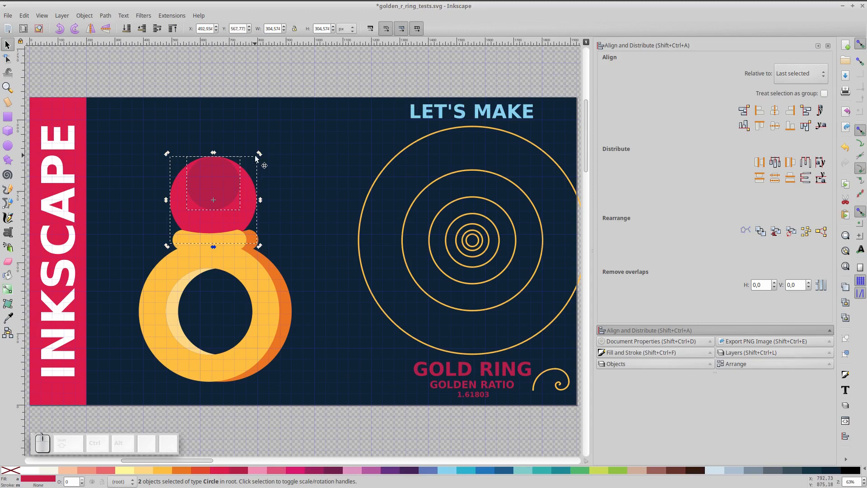
left_click_drag(257, 155, 218, 140)
left_click(263, 156)
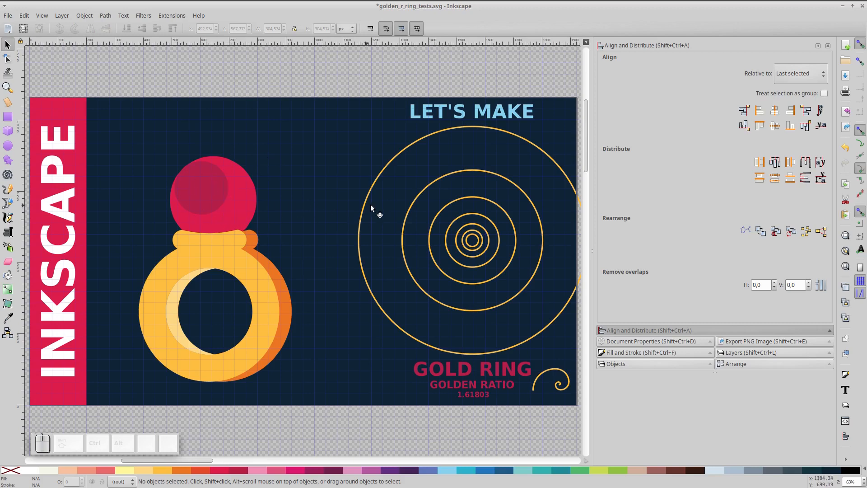
Step: Place a copy of the 76.137 px guide circle beside the gem's upper right, with a pink fill and no stroke
left_click(478, 235)
left_click_drag(480, 233, 288, 166)
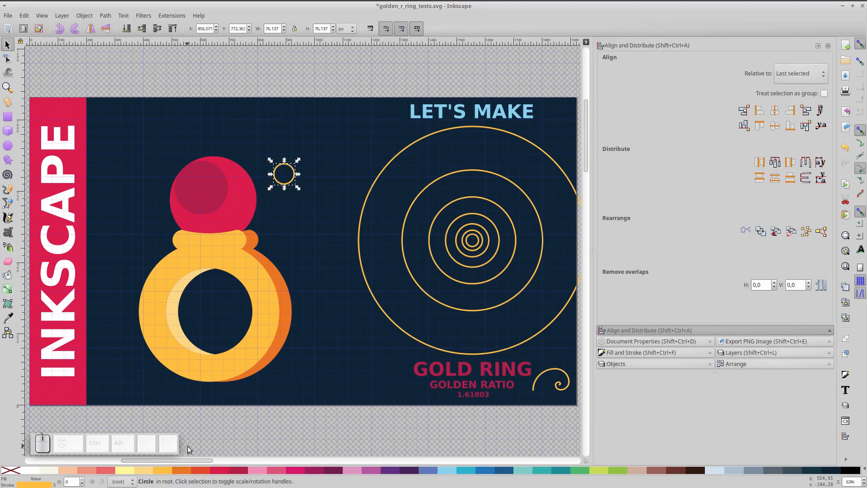
left_click(258, 470)
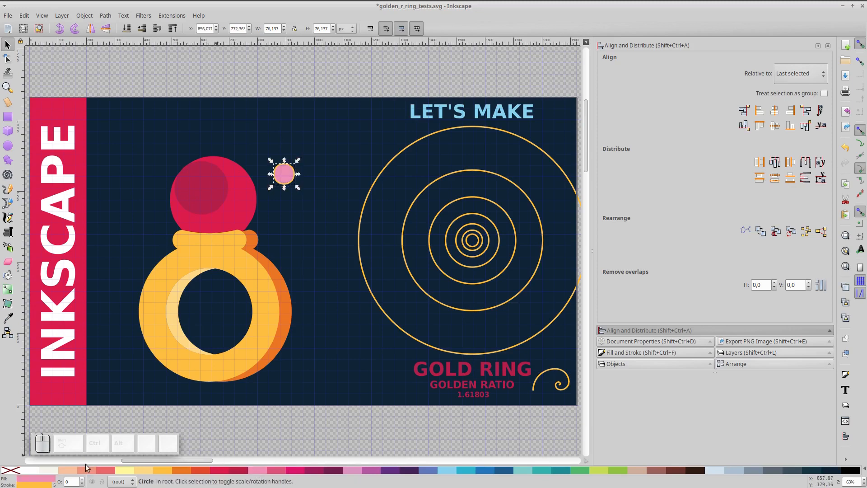
left_click(18, 475, "shift")
scroll(290, 178, "up", 3)
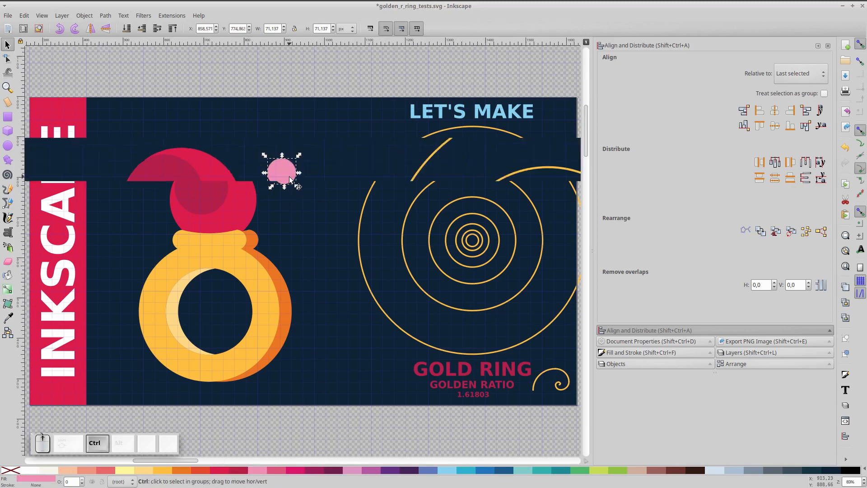
scroll(225, 128, "up", 1)
left_click_drag(281, 175, 212, 130)
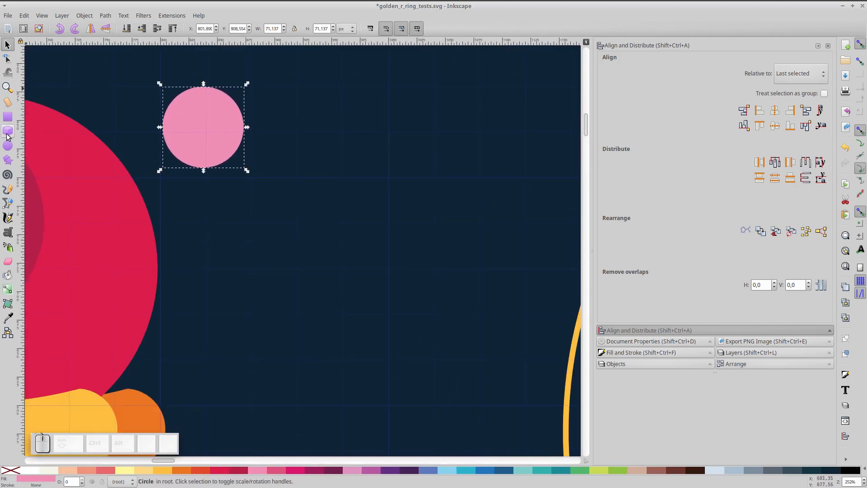
Step: Draw an 80 × 80 px pink square beside the pink circle and round its corners fully into a circle
left_click(8, 118)
left_click_drag(302, 88, 389, 178)
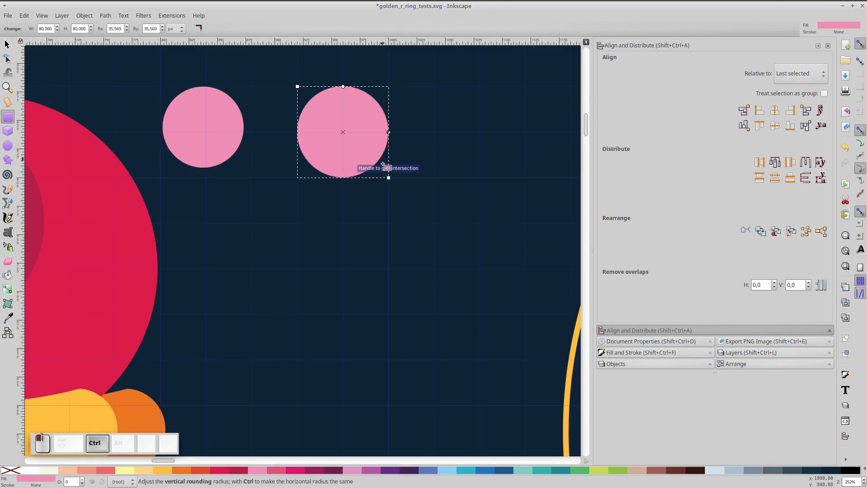
left_click(8, 45)
Step: Copy the pink circle and apply its 71.137 px size to the rounded square with Paste Size
left_click(189, 124)
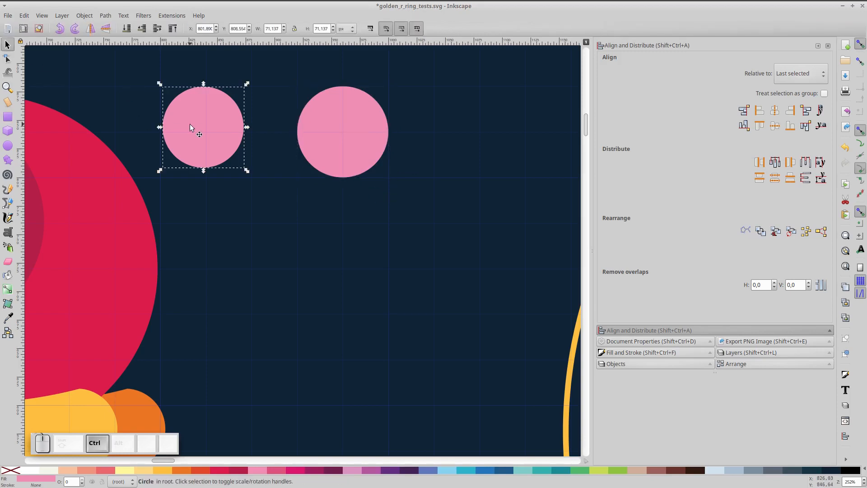
left_click(355, 148)
left_click(24, 16)
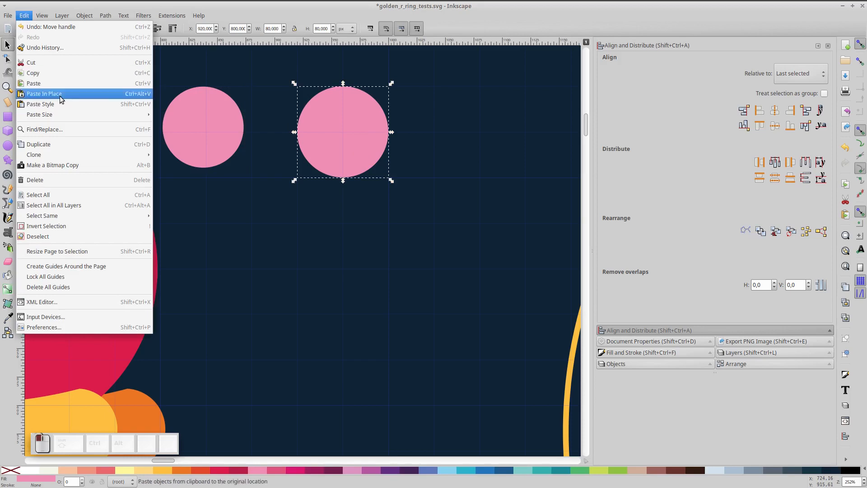
mouse_move(86, 115)
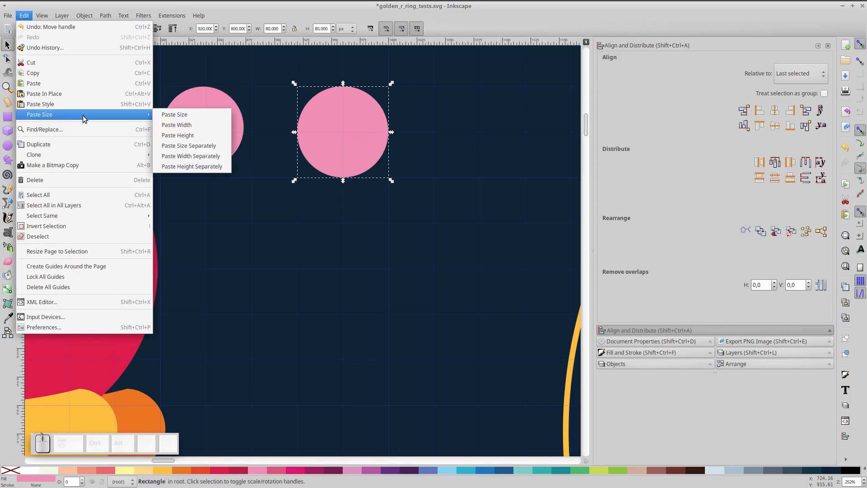
left_click(175, 115)
key("r")
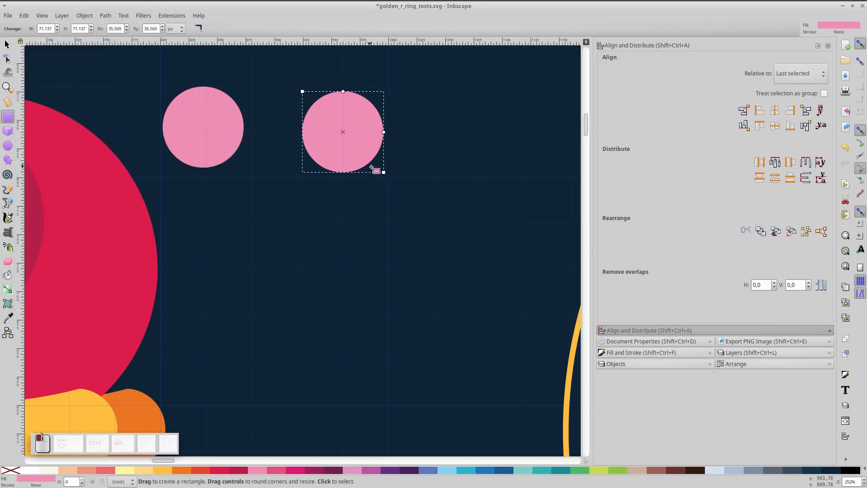
Step: Stretch the rounded square into a vertical capsule about 155.6 px tall, duplicate it and rotate the copy 90° clockwise
left_click_drag(384, 173, 384, 269)
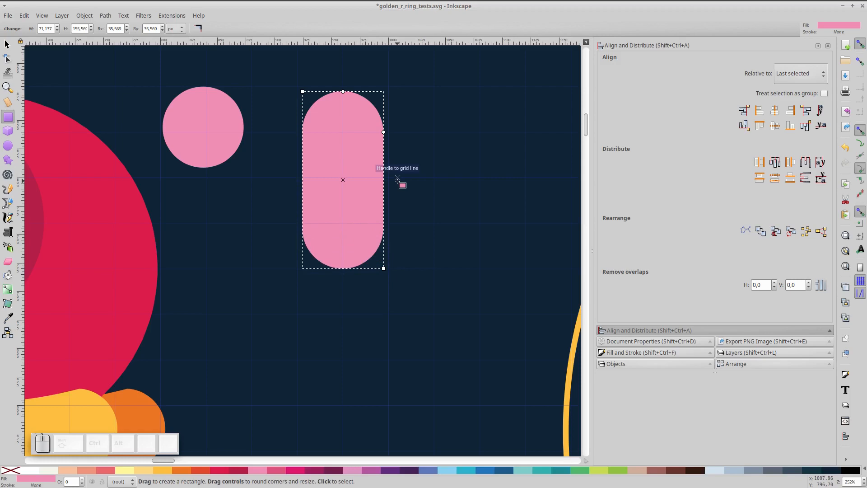
left_click(7, 44)
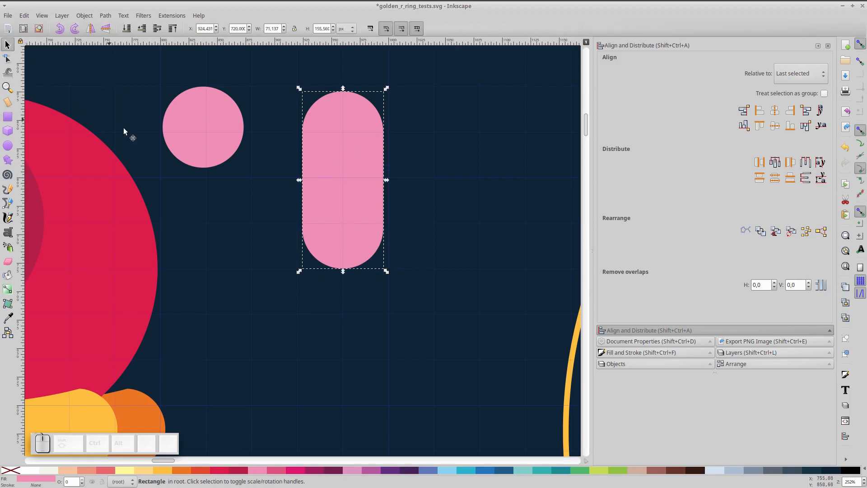
key("Escape")
left_click(356, 162)
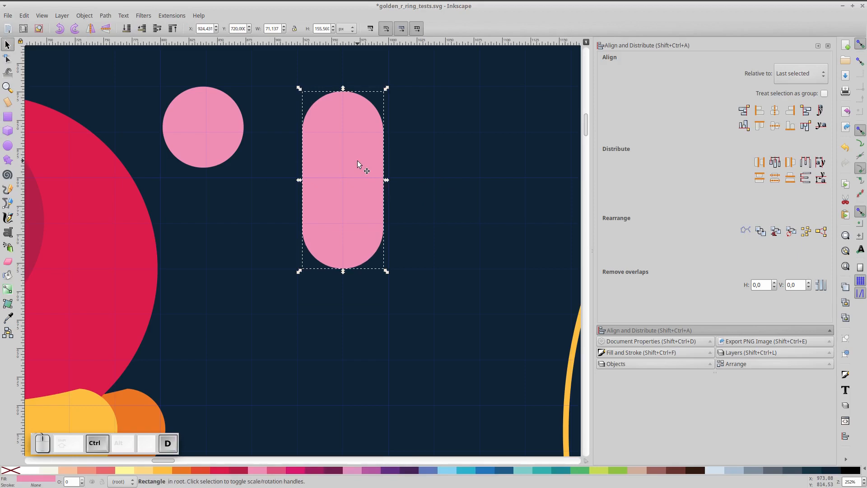
left_click(76, 30)
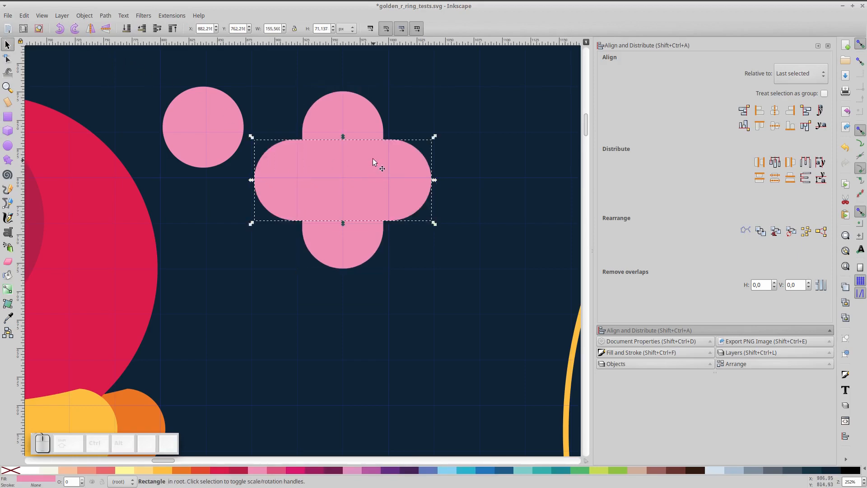
Step: Duplicate both crossed capsules and snap the vertical copy against its original's right side and the horizontal copy directly beneath its original
left_click(364, 129)
key("ctrl+d")
left_click_drag(334, 135, 408, 131)
left_click(318, 176)
left_click_drag(330, 175, 345, 246)
left_click(302, 187, "shift")
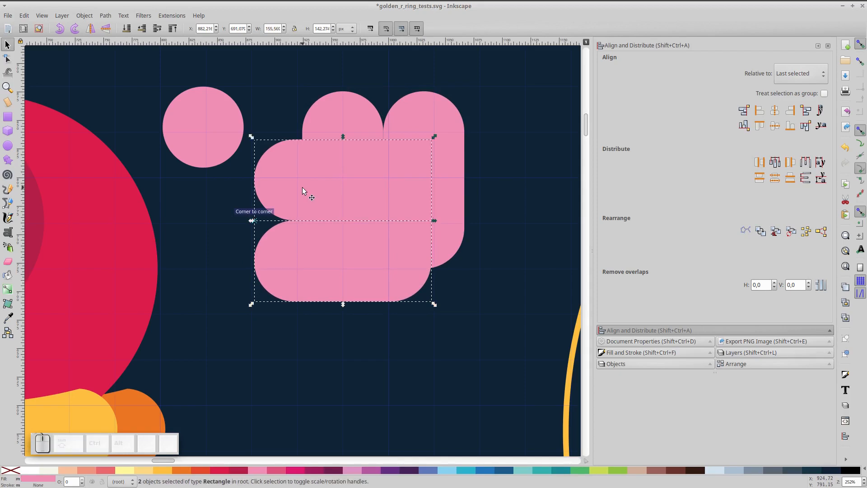
Step: Subtract the right-hand capsule copy from the horizontal capsule and the lower copy from the vertical capsule with Difference
left_click(316, 218)
left_click(441, 124)
left_click(298, 174, "shift")
key("ctrl+minus")
left_click(319, 261)
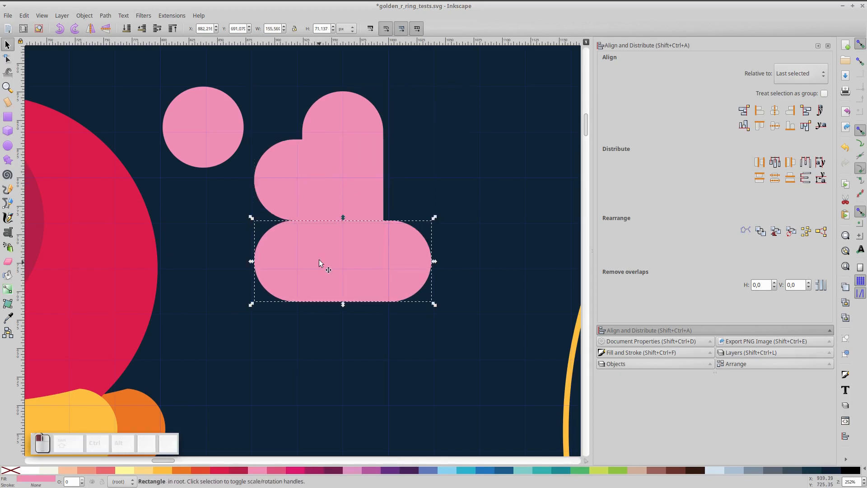
left_click(334, 116, "shift")
key("ctrl+minus")
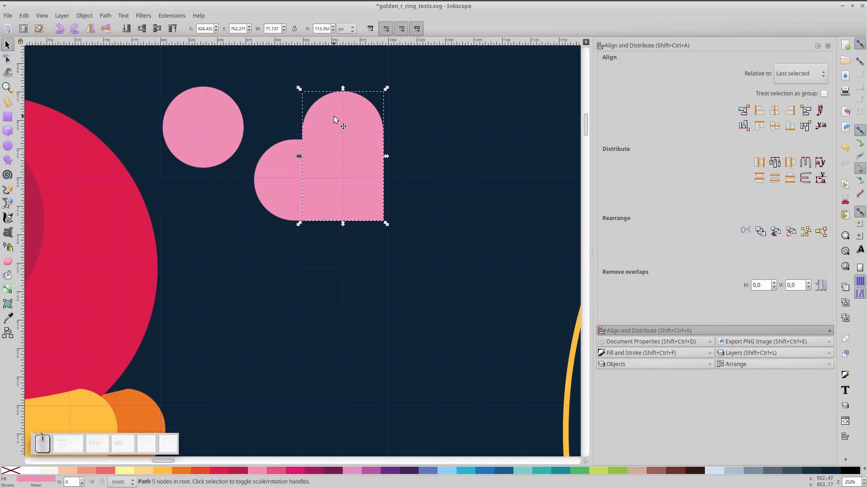
Step: Union the two trimmed capsules and rotate the combined shape 45° clockwise into an upright heart
left_click(294, 172, "shift")
key("ctrl+plus")
left_click(342, 148)
left_click_drag(386, 89, 407, 148)
Step: Move the heart onto the dark red circle and place the pink circle over its lower right edge with fill dd527c
key("space")
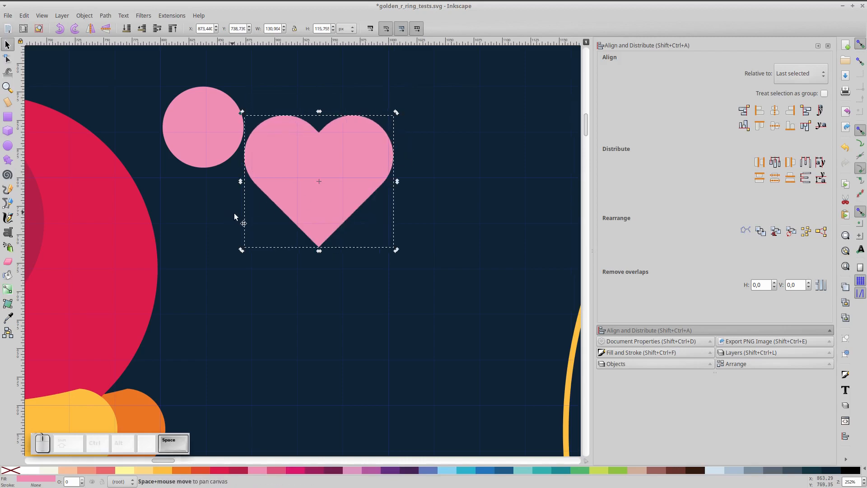
left_click_drag(500, 176, 121, 210)
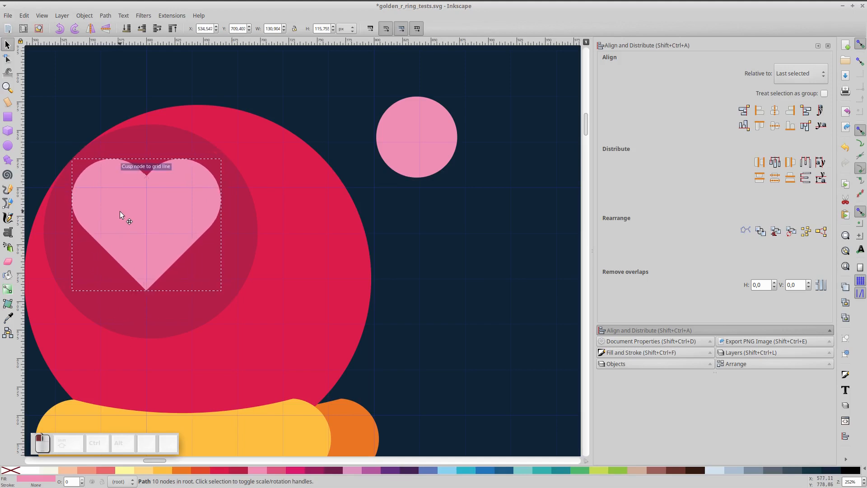
left_click_drag(397, 151, 203, 313)
left_click(273, 469)
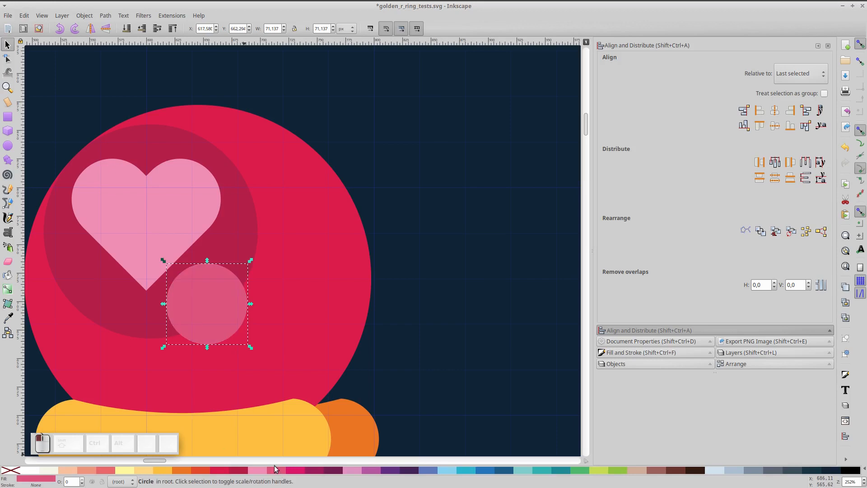
left_click(615, 352)
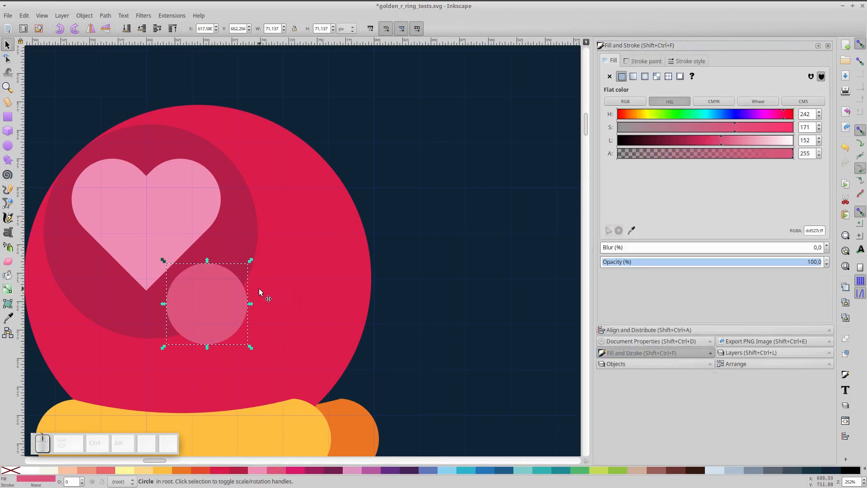
Step: Duplicate the dark red circle and intersect the copy with the lower right pink circle to trim off its overhang
left_click(235, 246)
key("ctrl+d")
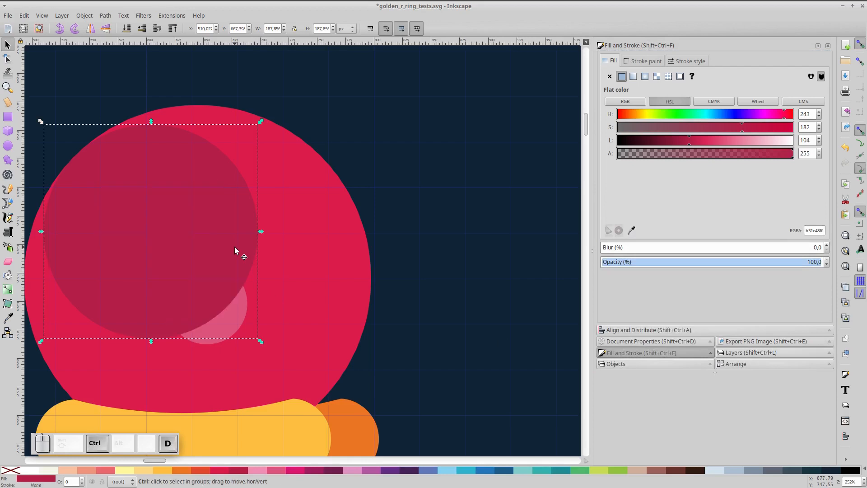
left_click(243, 310, "shift")
key("ctrl")
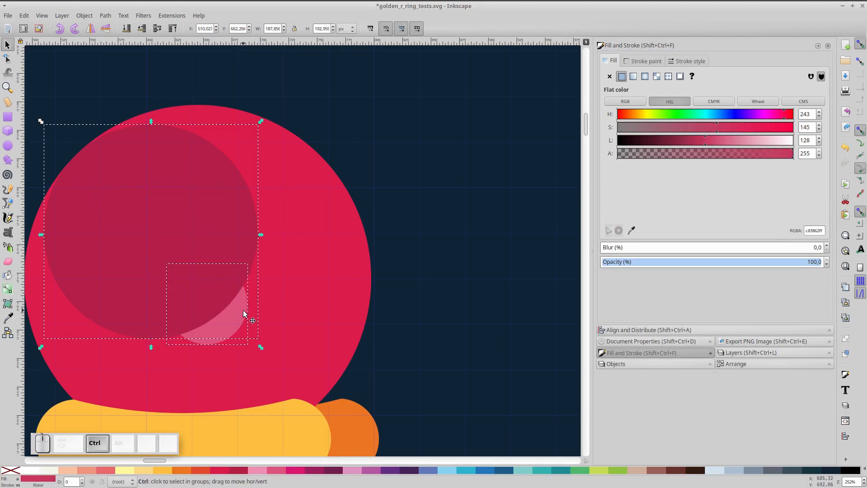
key("ctrl+z")
left_click(446, 235, "ctrl")
Step: Duplicate the 48.583 px guide circle and place the copy over the dark red circle's left edge on the gem
scroll(446, 235, "down", 1)
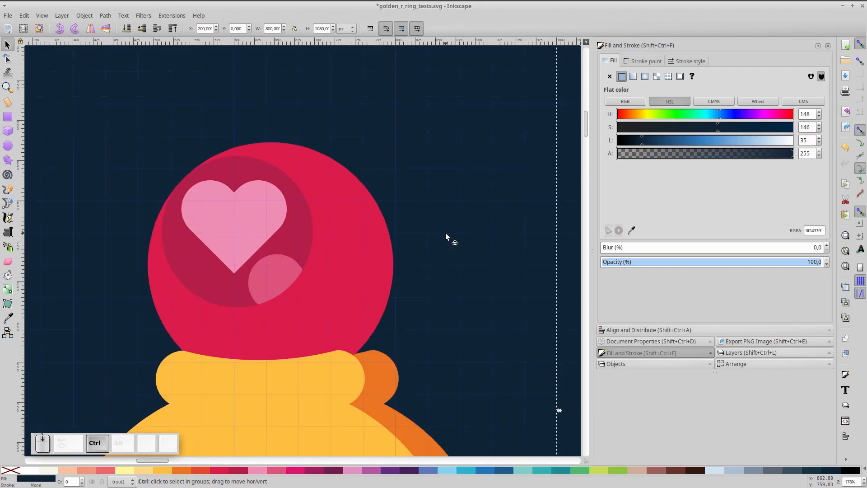
scroll(446, 234, "down", 1)
key("space")
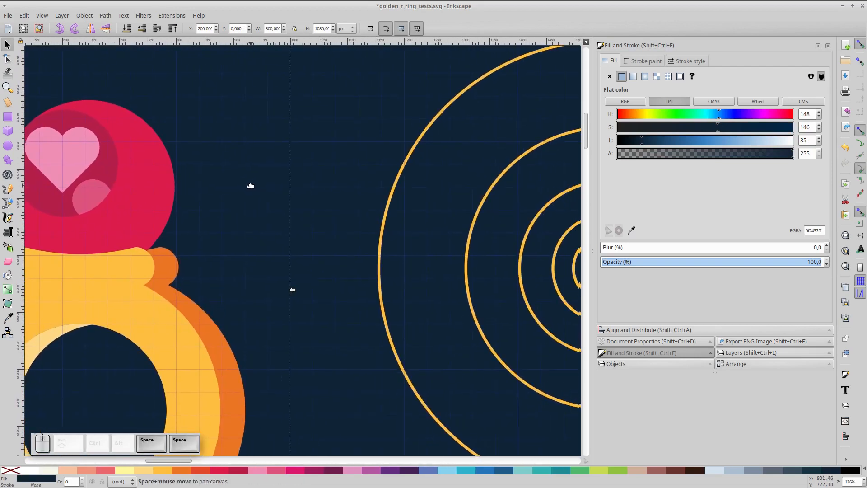
key("space")
left_click(509, 254)
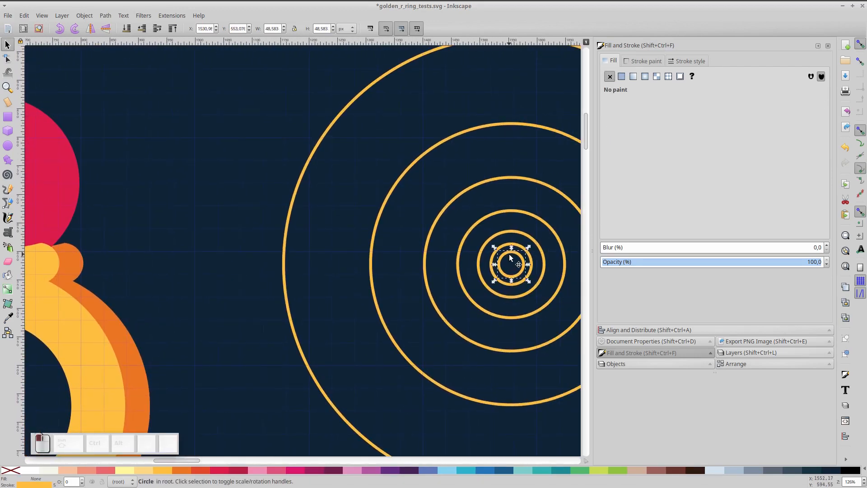
key("ctrl+d")
left_click_drag(510, 252, 232, 196)
key("space")
left_click_drag(328, 172, 125, 174)
Step: Fill the small circle with the lower right spot's pink dd527c and remove its stroke
key("d")
left_click(207, 208)
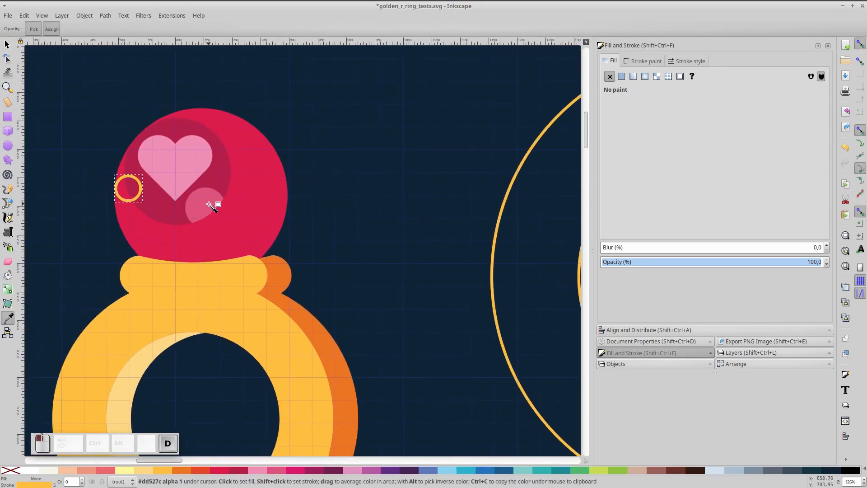
left_click(10, 470, "shift")
left_click(147, 205)
key("ctrl+z")
left_click(8, 44)
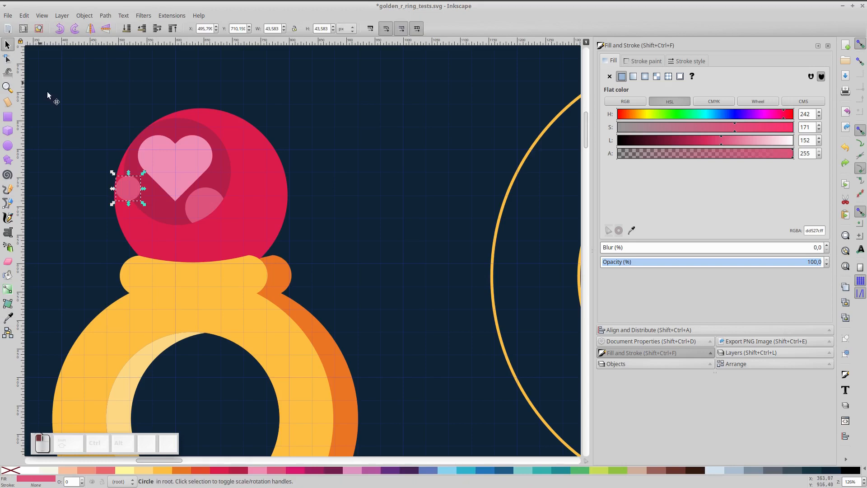
Step: Duplicate the dark red circle and intersect the copy with the small left pink circle, then deselect
left_click(168, 210, "shift")
key("Home")
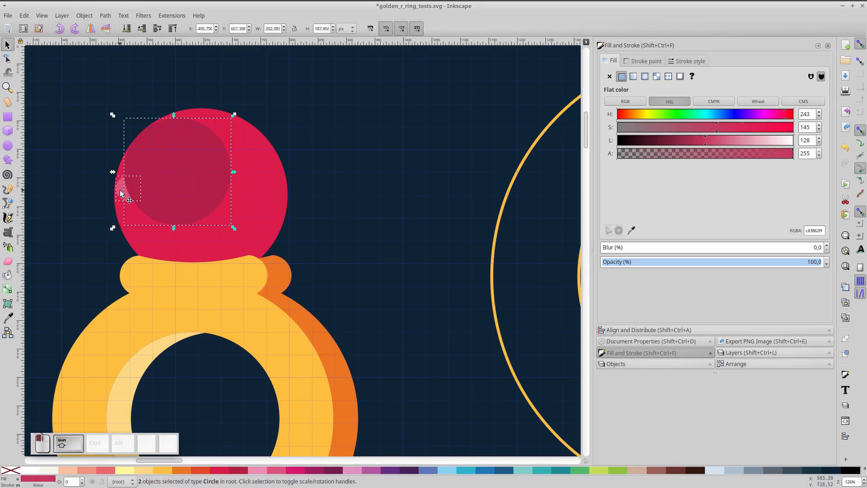
key("ctrl+z")
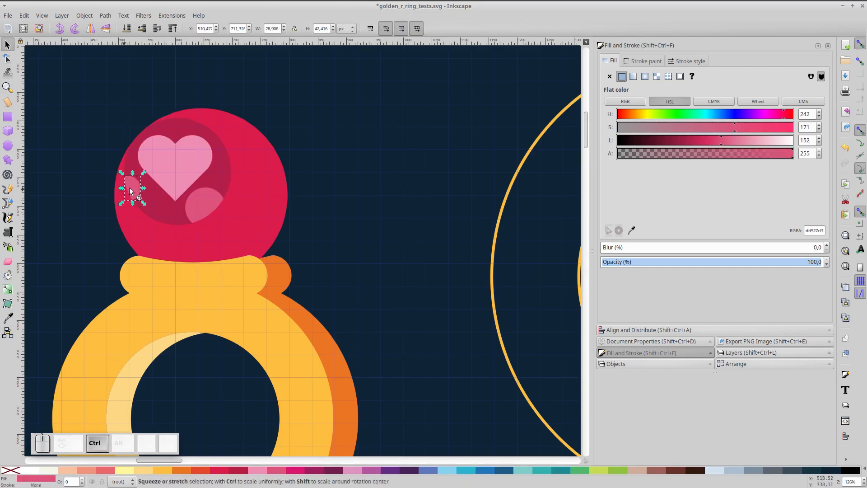
key("5")
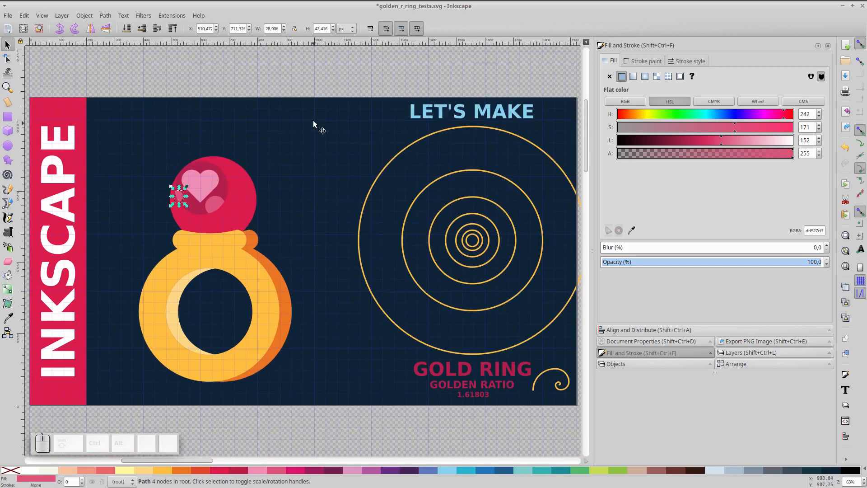
left_click(314, 78)
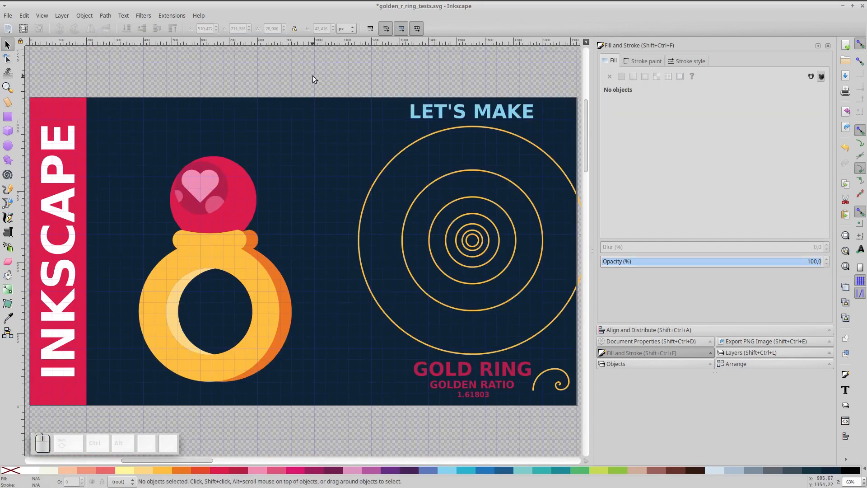
Step: Group all ring and gem shapes and centre the group horizontally and vertically on the navy background rectangle
mouse_move(115, 77)
left_mouse_down()
mouse_move(219, 431)
mouse_move(311, 432)
left_mouse_up()
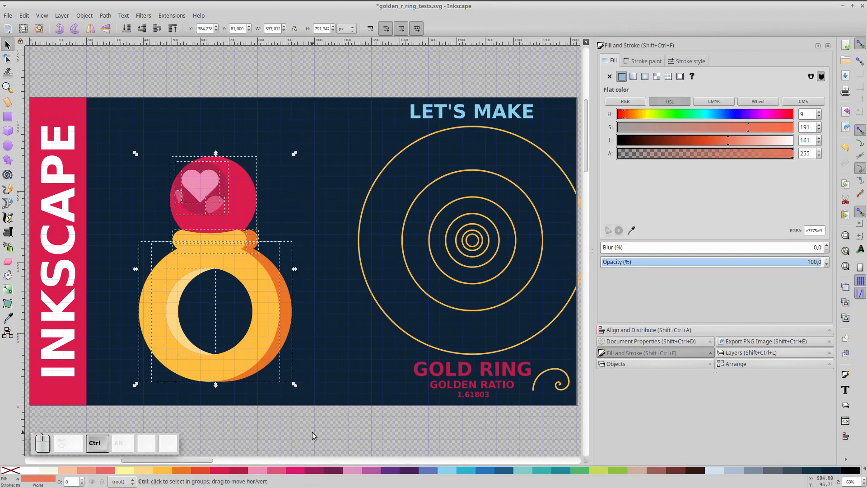
key("ctrl+g")
left_click(312, 140, "shift")
left_click(617, 330)
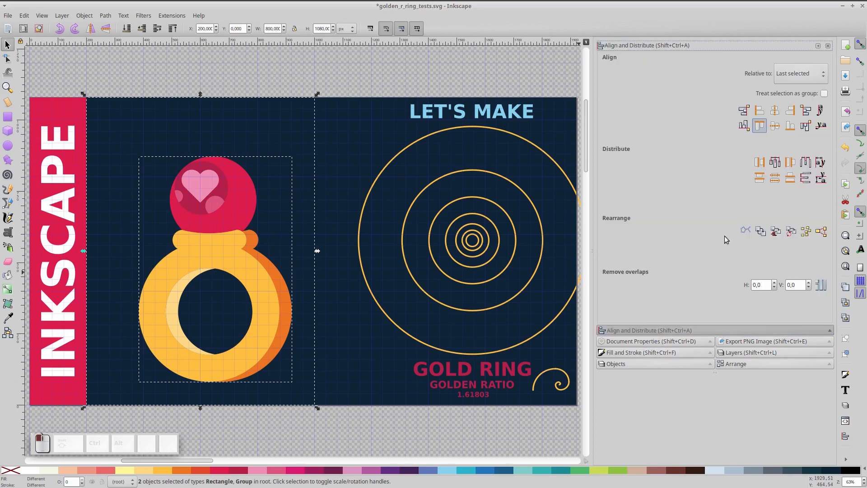
left_click(775, 111)
left_click(776, 126)
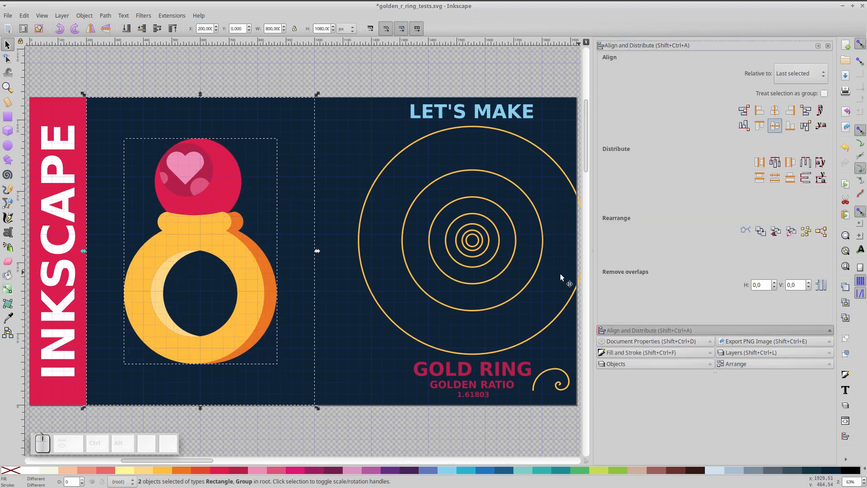
left_click(401, 427)
Step: Duplicate the golden spiral beside the GOLD RING title and place the copy inside the ring's hole
left_click(239, 274)
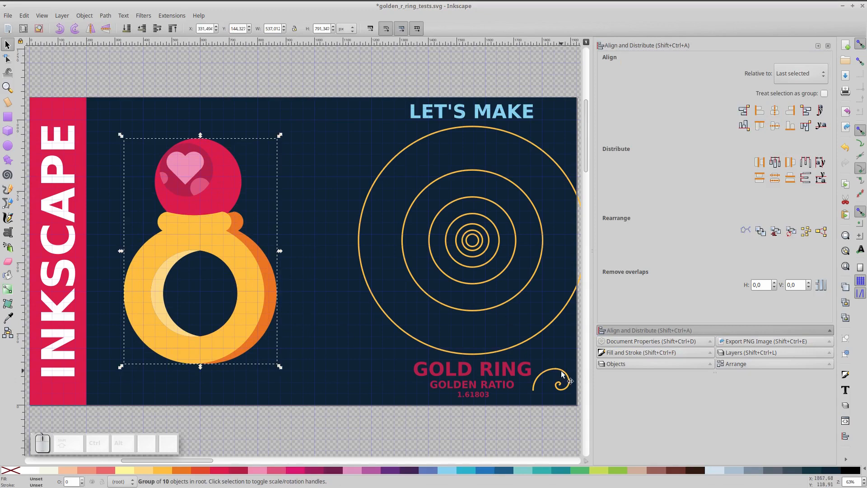
left_click(563, 373)
key("ctrl+d")
left_click_drag(563, 374, 217, 287)
Step: Ungroup the ring illustration and group only the gold ring band with its orange shadow band
right_click(234, 253)
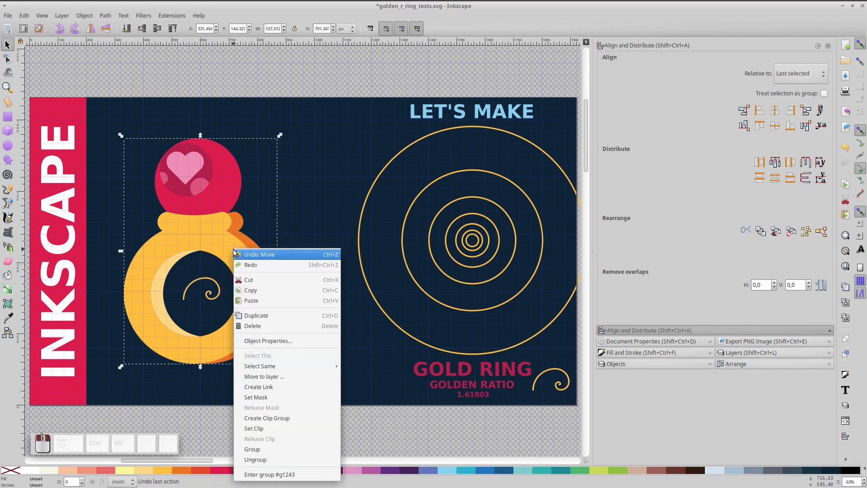
left_click(283, 445)
left_click(241, 285)
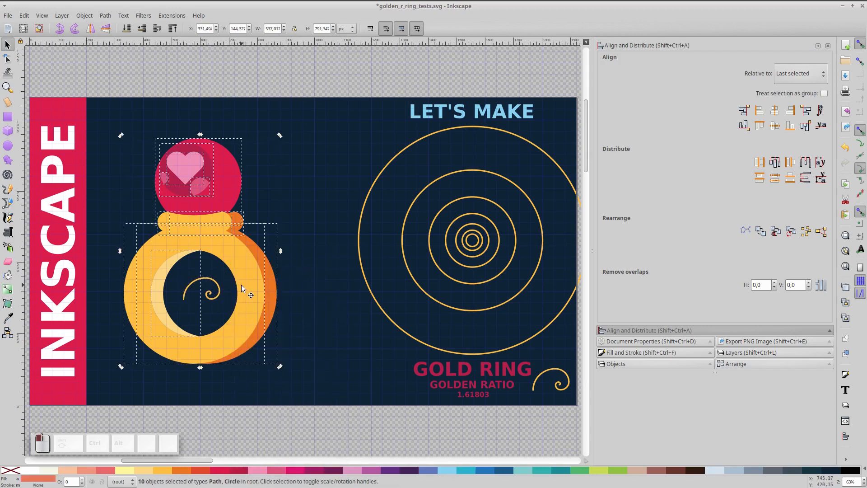
left_click(119, 250)
left_click(140, 264)
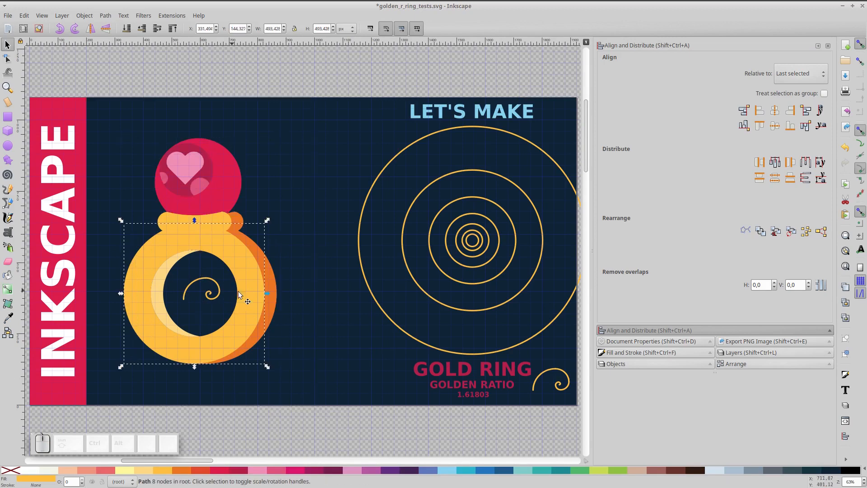
left_click(271, 280, "shift")
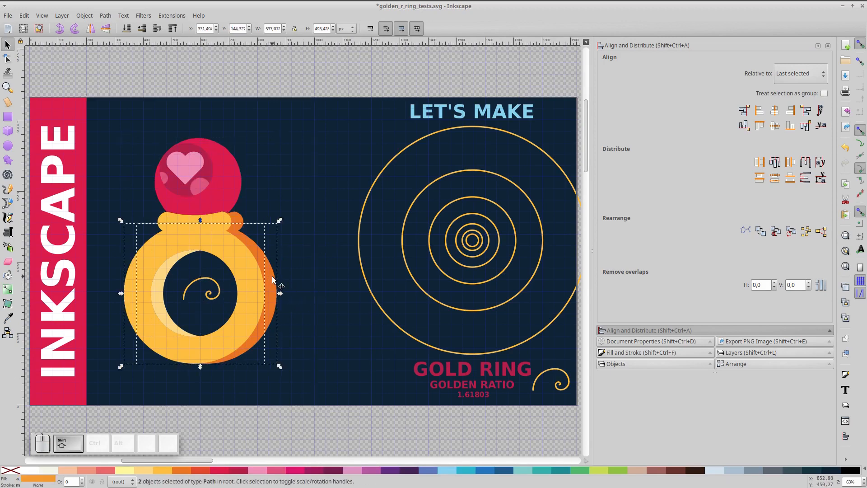
right_click(272, 280)
left_click(298, 272)
Step: Centre the ring band group horizontally and vertically on the spiral, and undo the vertical alignment
left_click(216, 286, "shift")
left_click(775, 111)
left_click(776, 126)
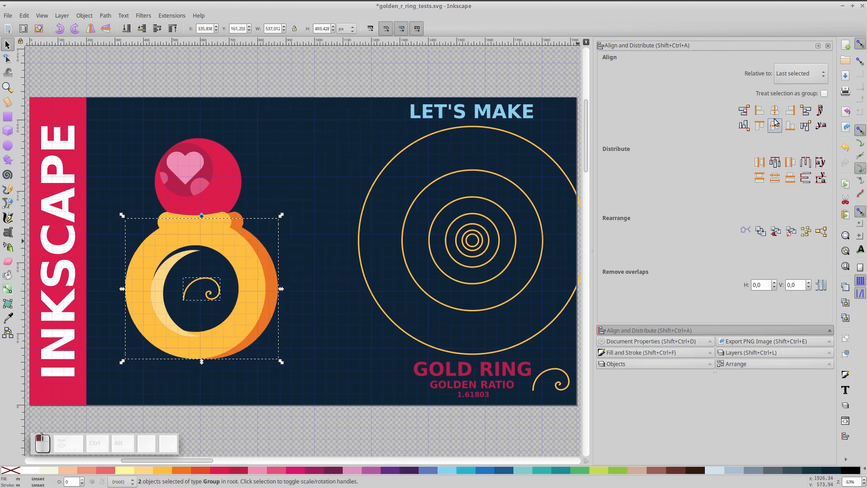
key("ctrl+z")
Step: Centre the spiral vertically on the ring band group and view the whole page
left_click(299, 218)
left_click(209, 293)
left_click(259, 271, "shift")
left_click(776, 125)
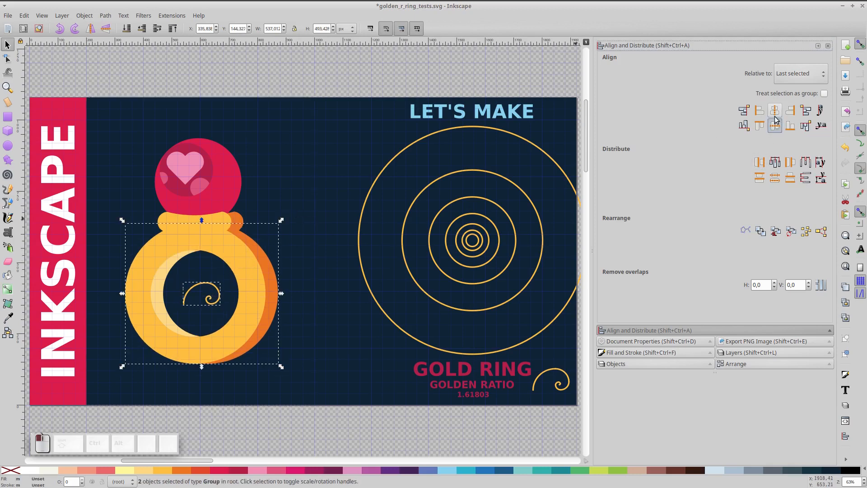
left_click(293, 318)
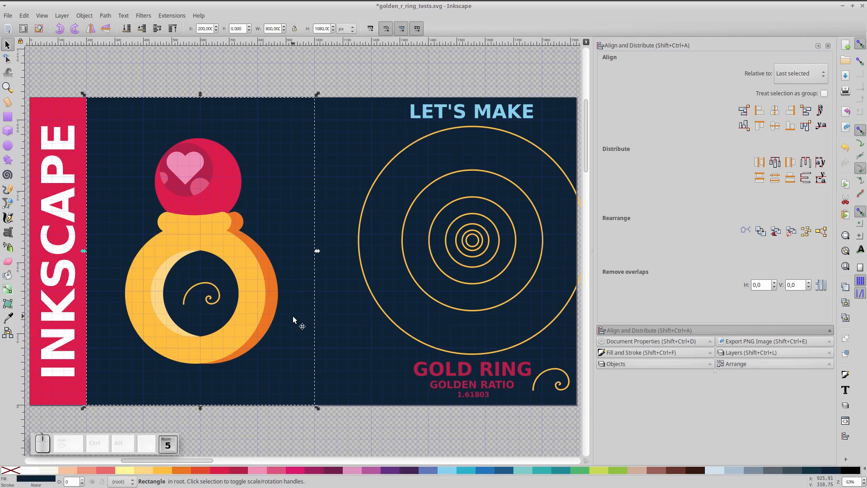
Step: Duplicate the large red gem circle inside its group and bring the copy to the front of the gem's details
left_click(350, 85)
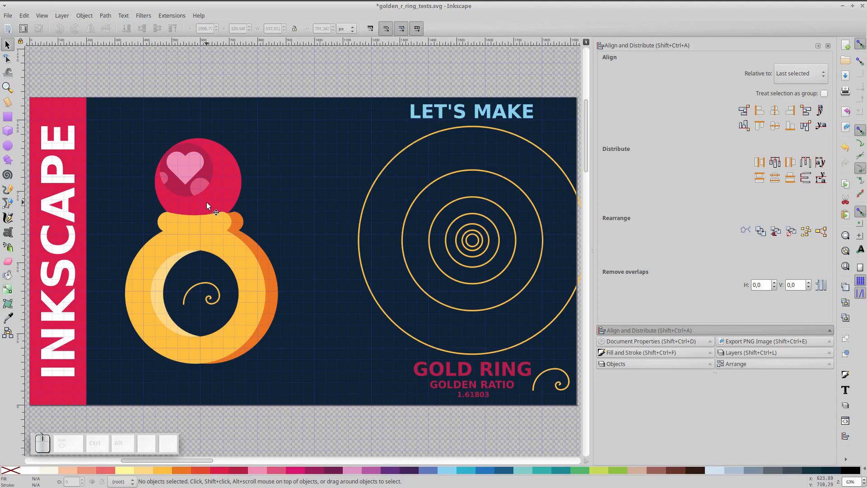
left_click(222, 188)
double_click(221, 188)
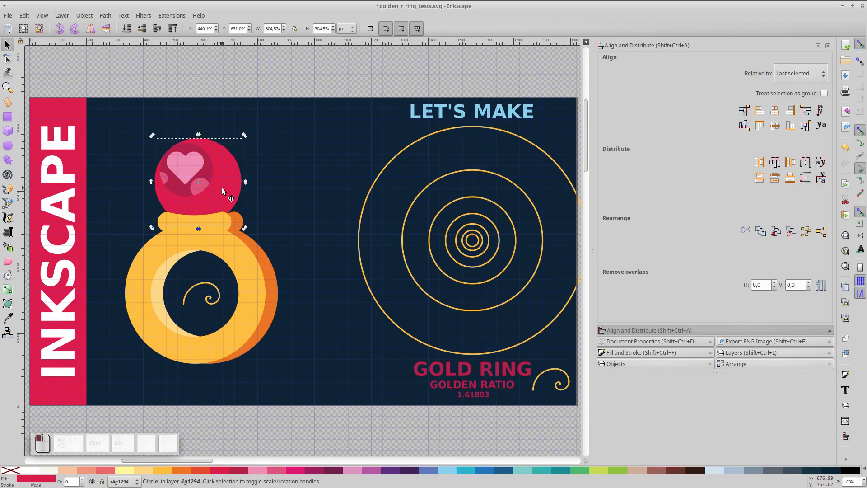
key("e")
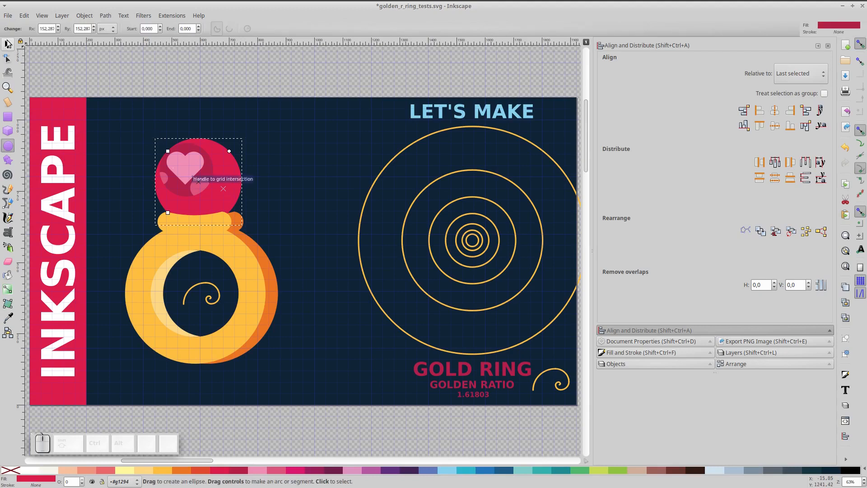
left_click(7, 43)
key("Home")
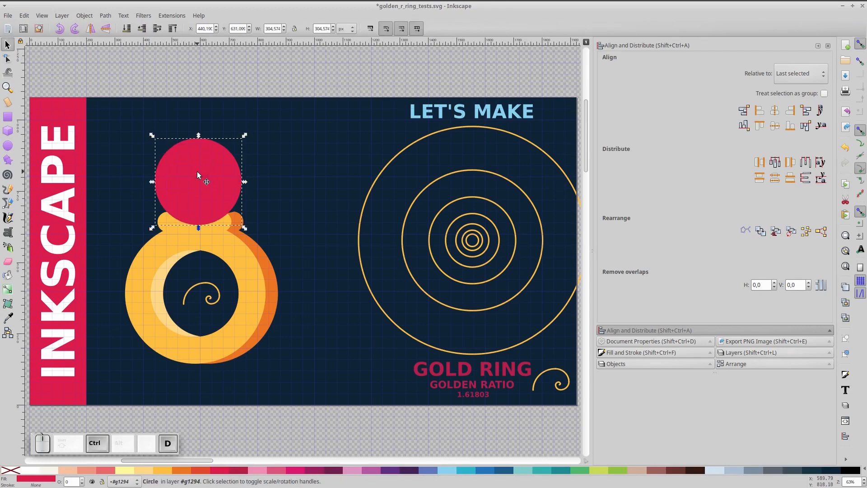
Step: Turn the copied gem circle into an unfilled outline with a dark crimson stroke 16 px wide
left_click(243, 473, "shift")
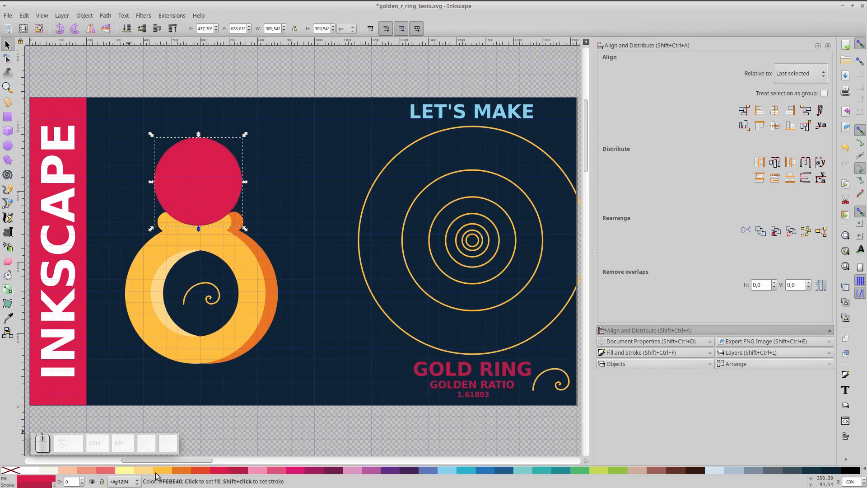
left_click(15, 471)
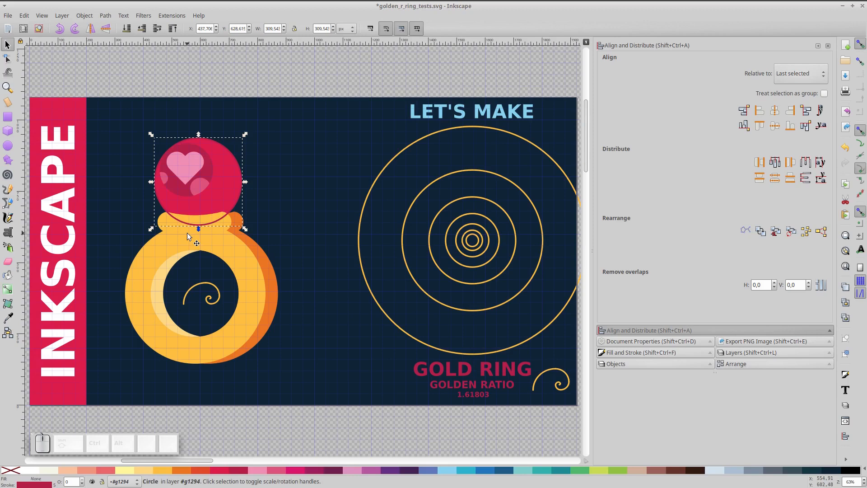
left_click(632, 352)
left_click(687, 61)
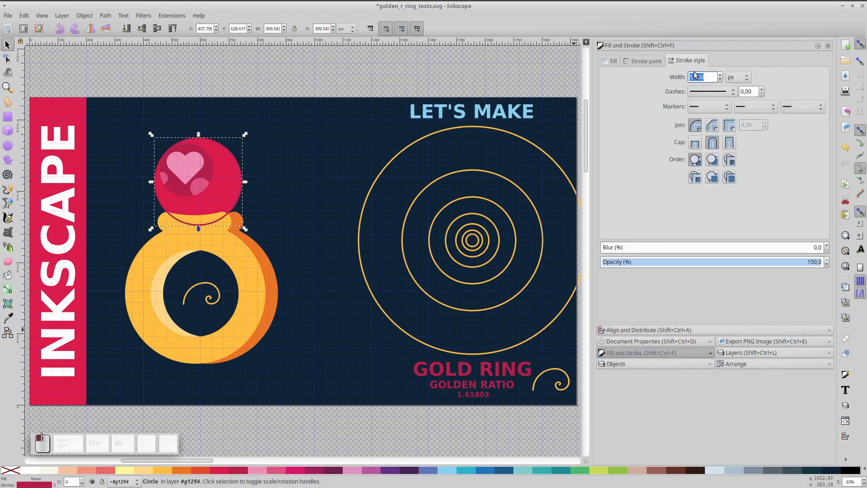
key("Right")
key("Right")
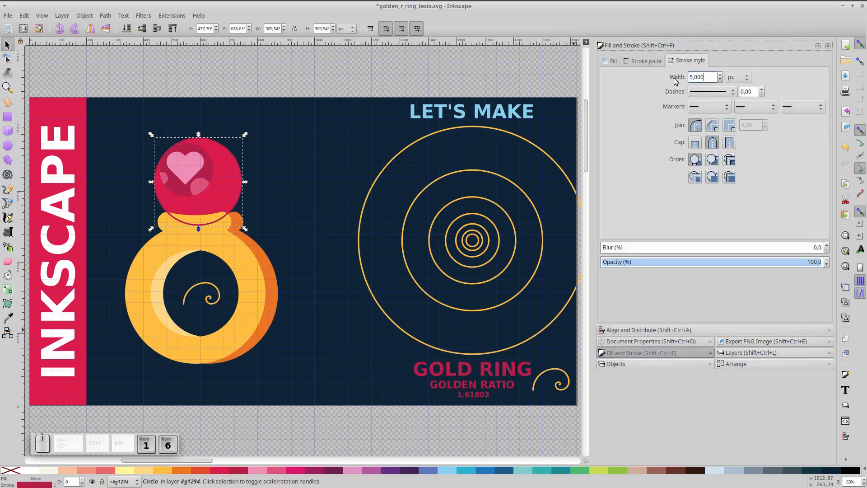
key("BackSpace")
key("BackSpace")
key("BackSpace")
key("BackSpace")
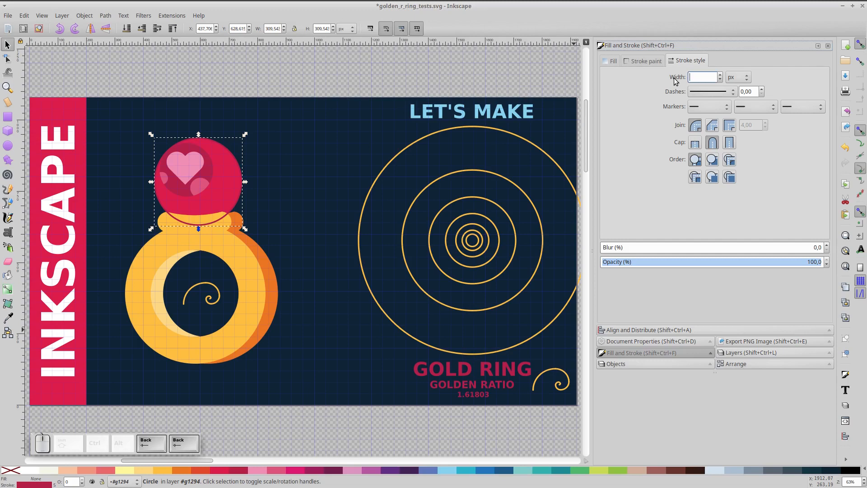
type("16")
key("Return")
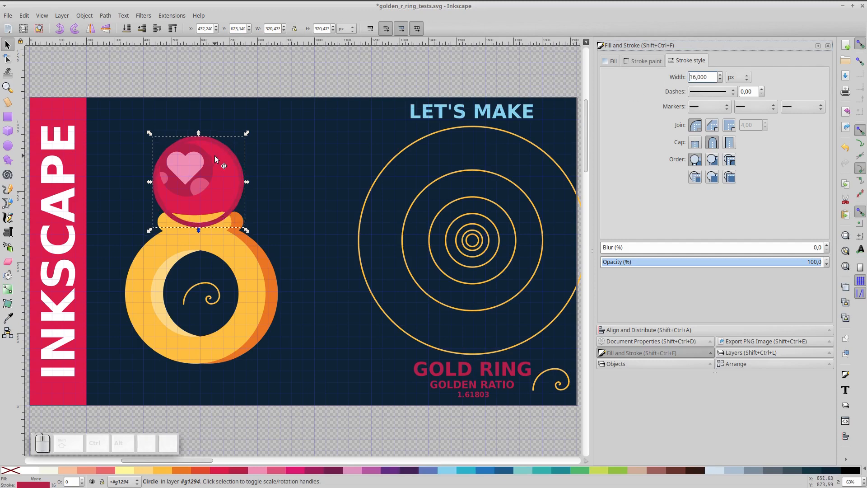
Step: Reshape the outlined circle into an open arc from 0 to 45 degrees along the gem's upper right edge
scroll(215, 156, "up", 2, "ctrl")
key("e")
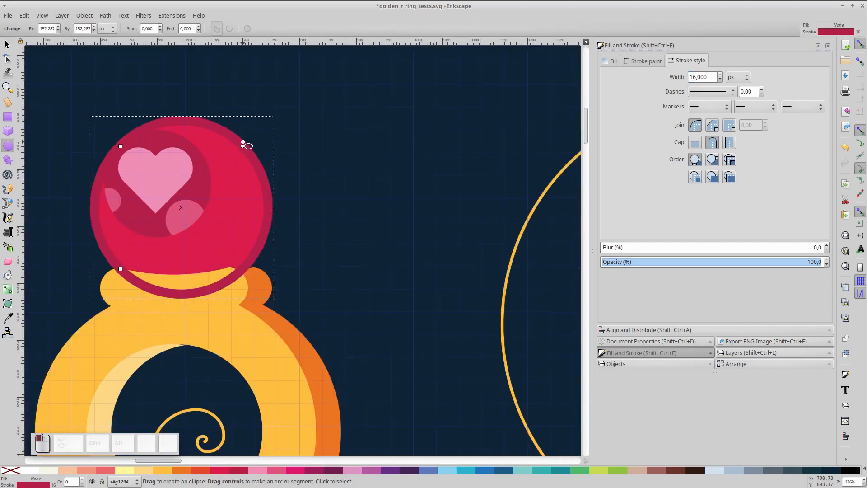
left_click_drag(243, 146, 256, 211)
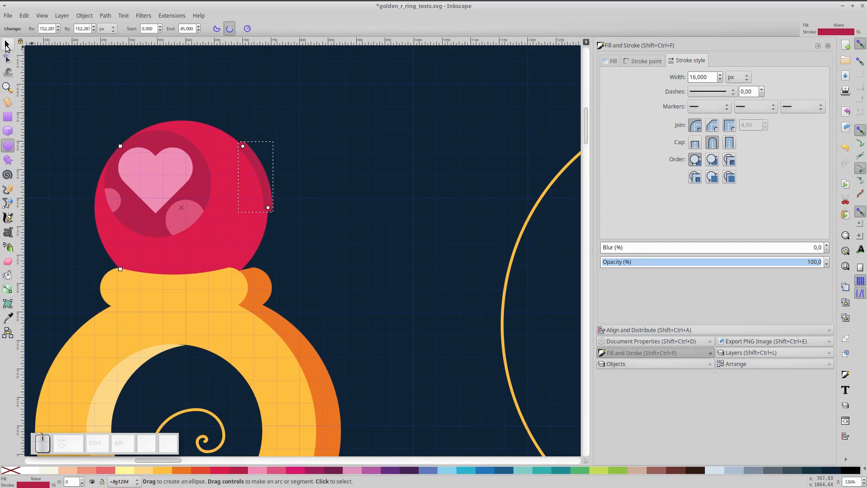
Step: Move the dark arc left to X about 670 px so it sits just inside the gem's right edge, and deselect everything
left_click(7, 45)
key("Left")
key("Left")
key("Left")
key("Left")
key("Left")
key("Left")
key("Left")
key("Left")
key("Left")
key("Left")
key("Left")
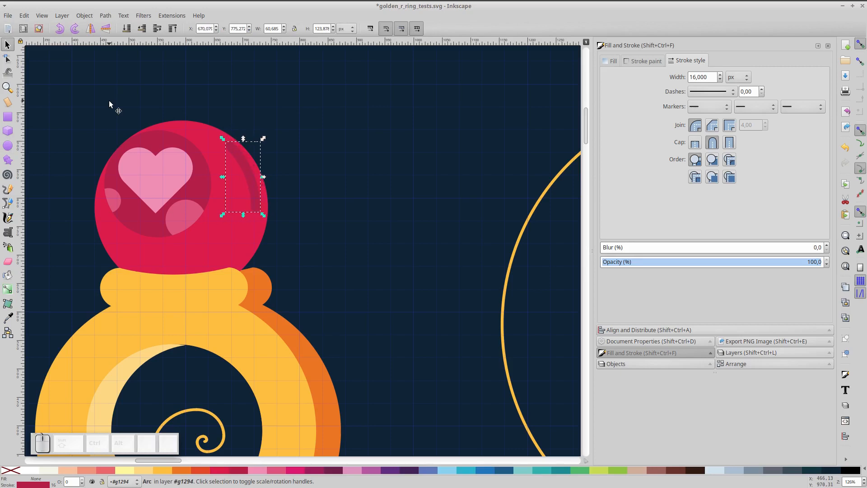
left_click(375, 164)
scroll(375, 163, "down", 1)
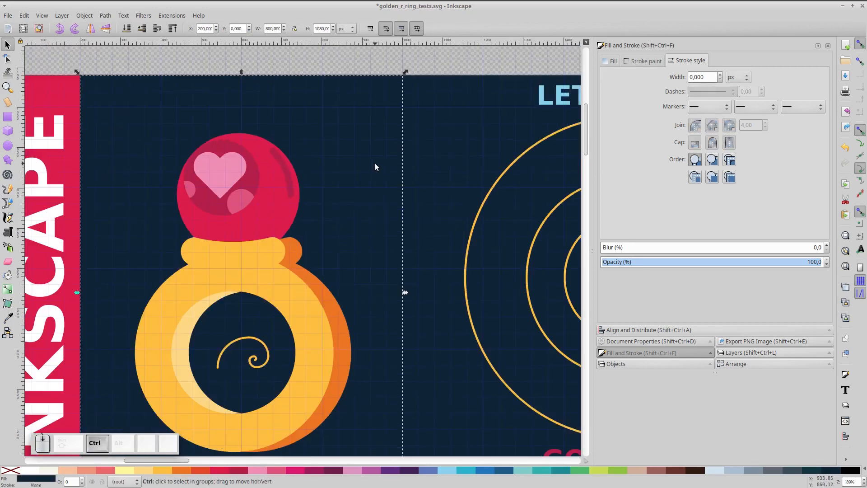
scroll(375, 163, "down", 1)
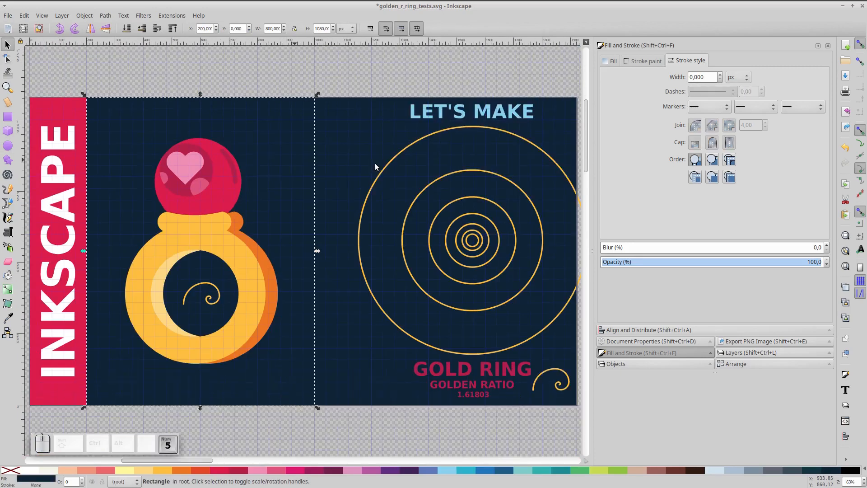
left_click(371, 69)
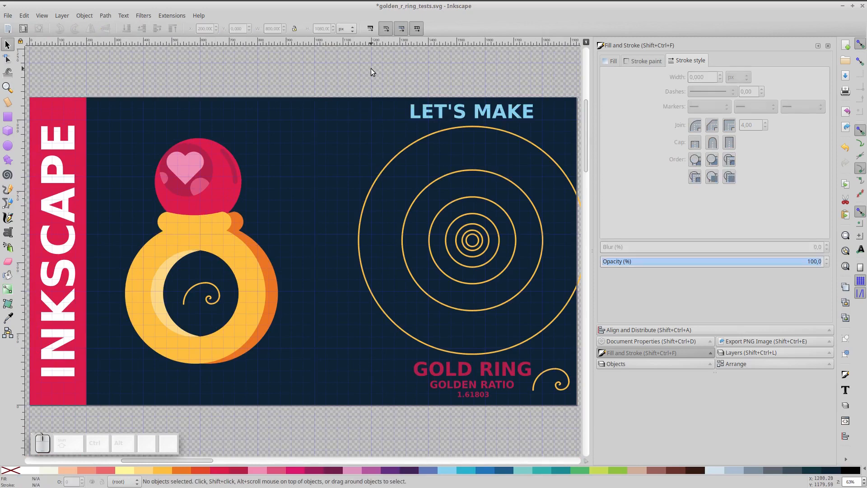